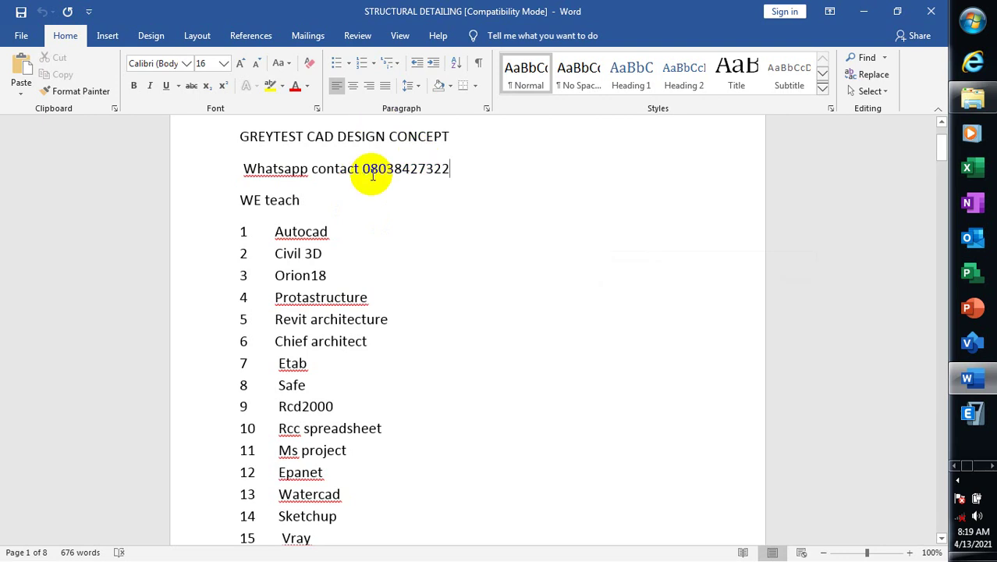
# Step: Look over the list of courses in the Word document and switch to the Civil 3D drawing
pyautogui.click(380, 214)
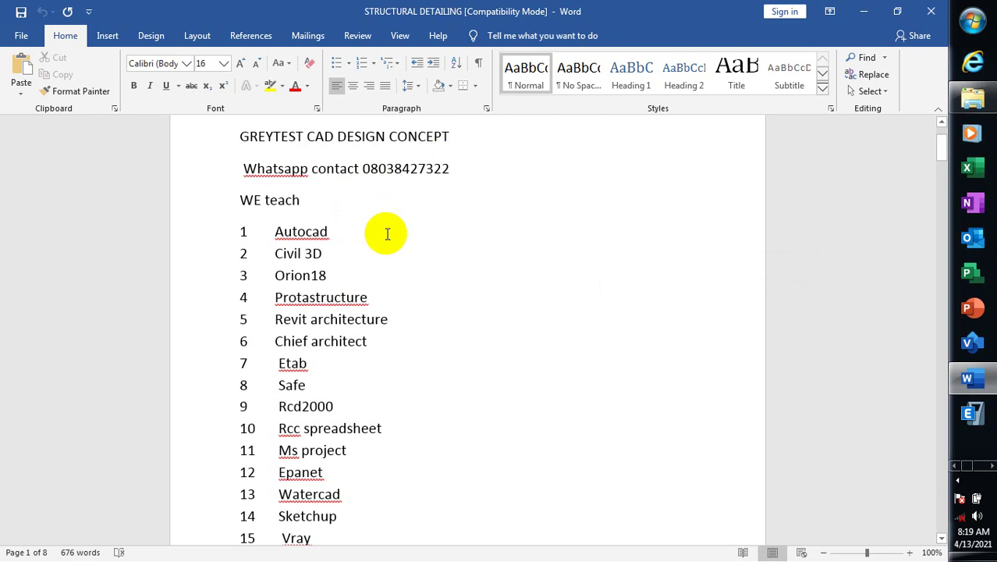
pyautogui.scroll(-1, 387, 234)
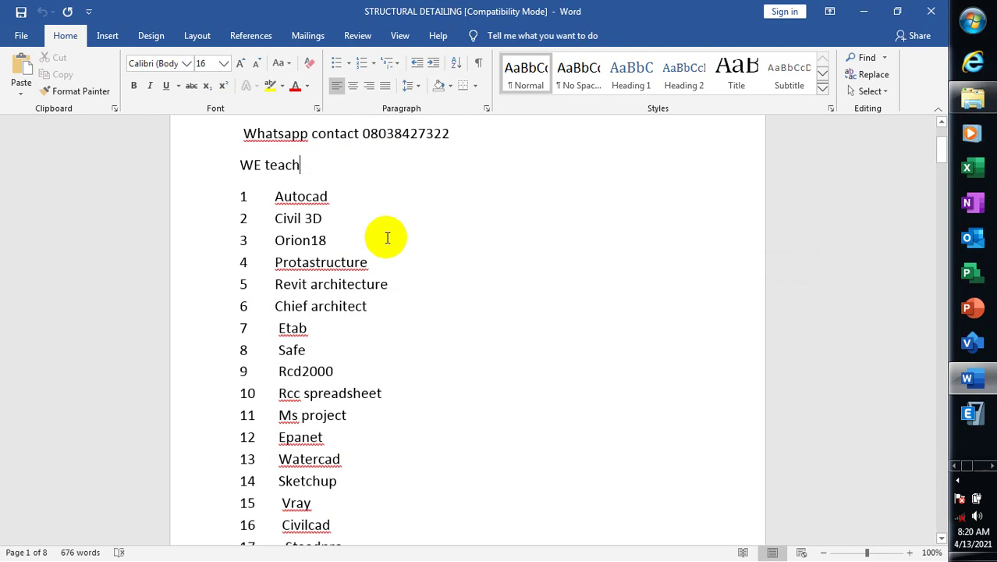
pyautogui.scroll(-2, 387, 237)
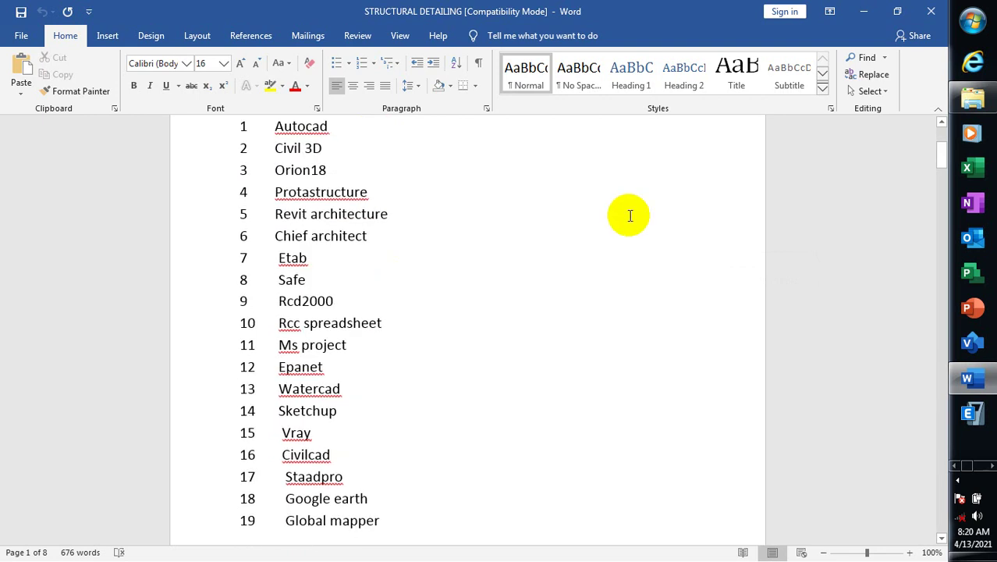
pyautogui.scroll(2, 702, 175)
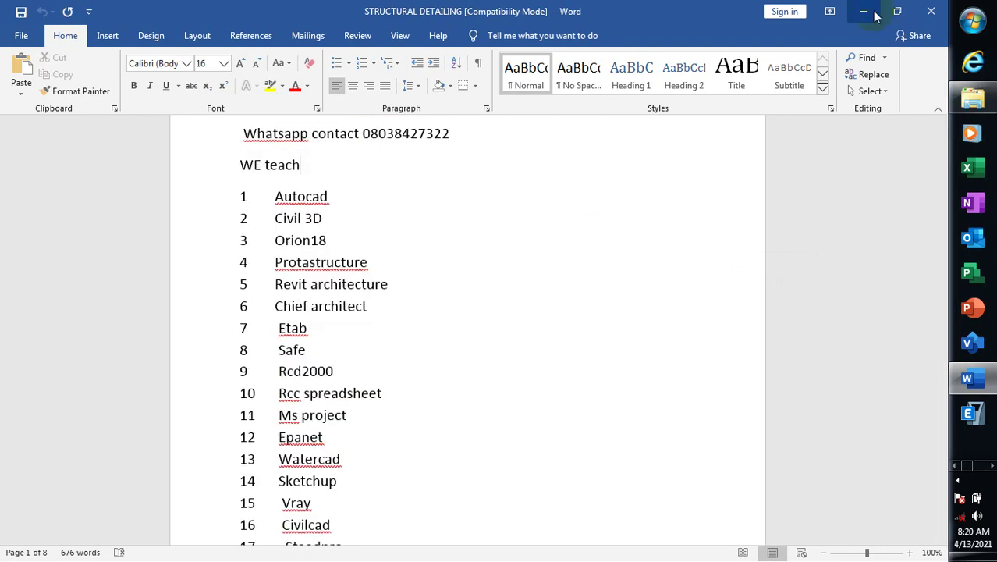
pyautogui.click(865, 12)
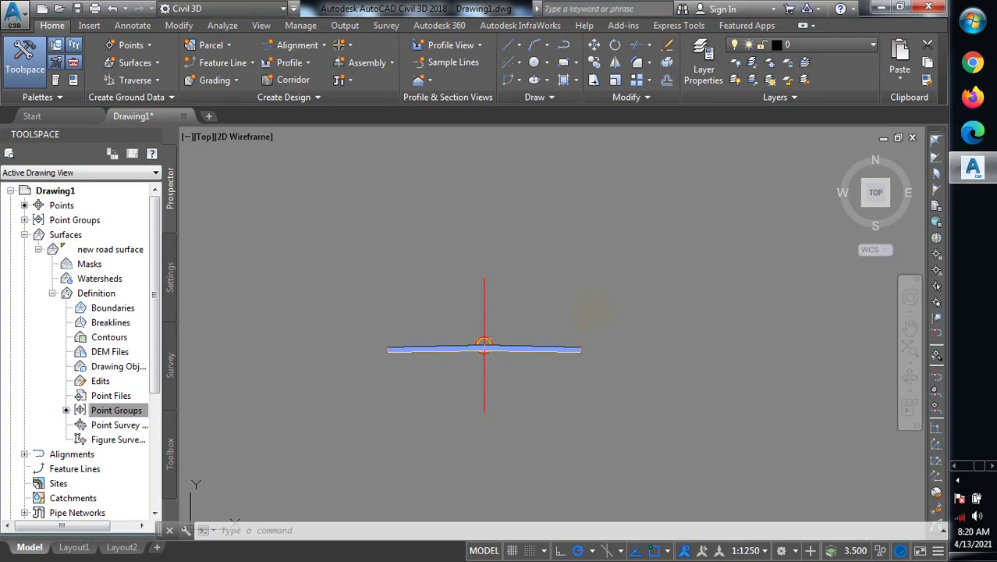
pyautogui.click(595, 309)
pyautogui.click(597, 308)
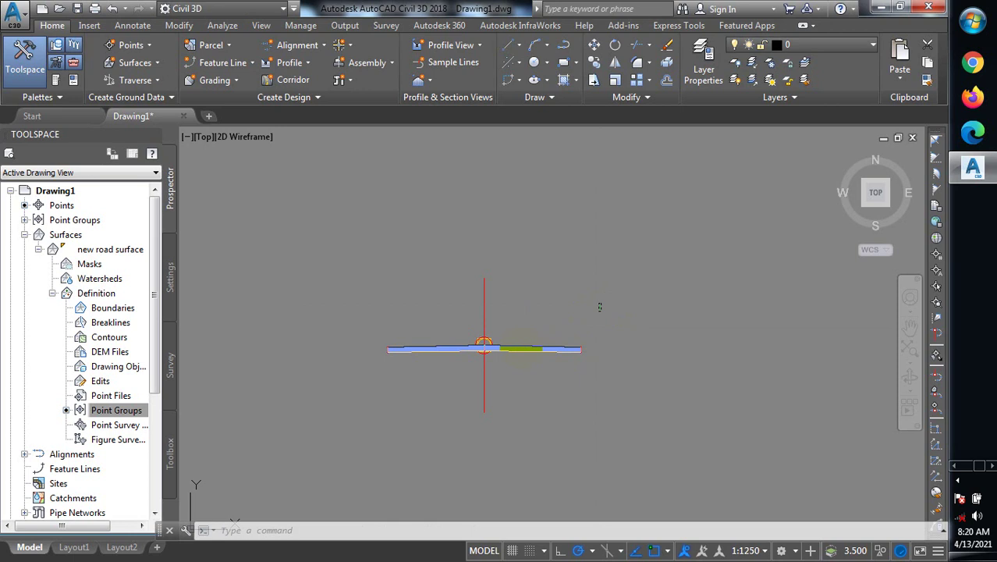
pyautogui.click(598, 310)
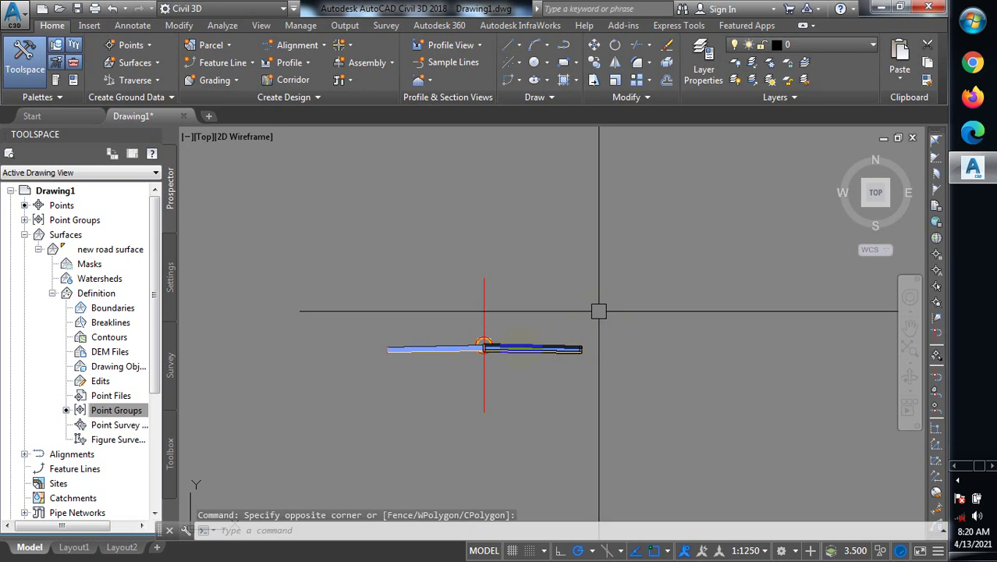
pyautogui.moveTo(521, 347)
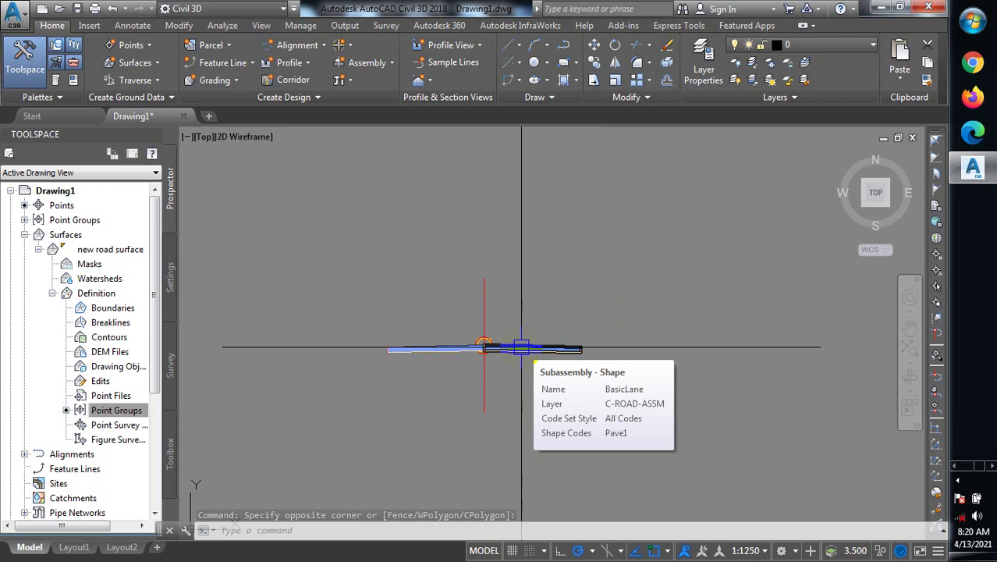
pyautogui.click(687, 486)
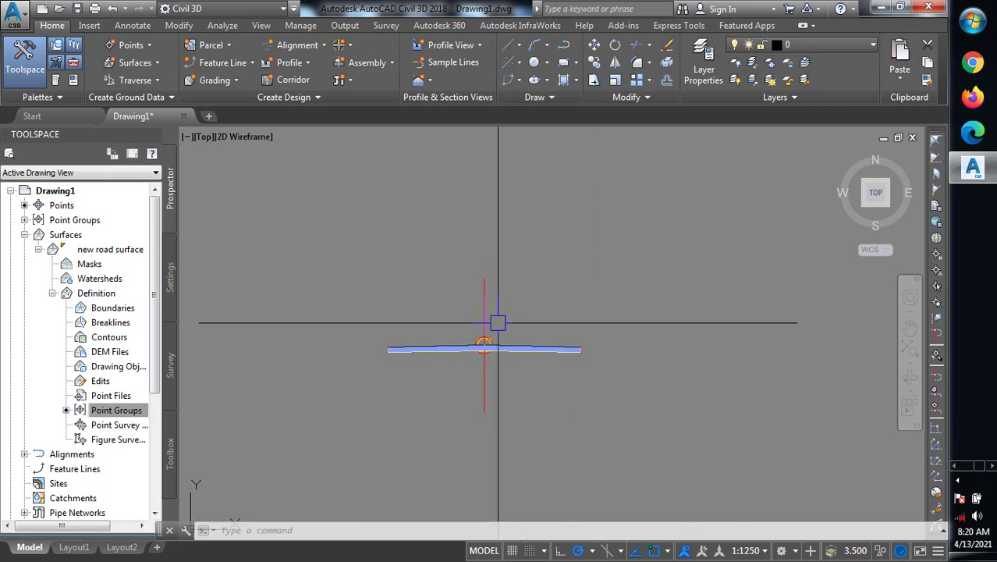
# Step: Attach a DaylightGeneral metric subassembly to the outer top edge of the right lane of the new road assembly
pyautogui.click(484, 305)
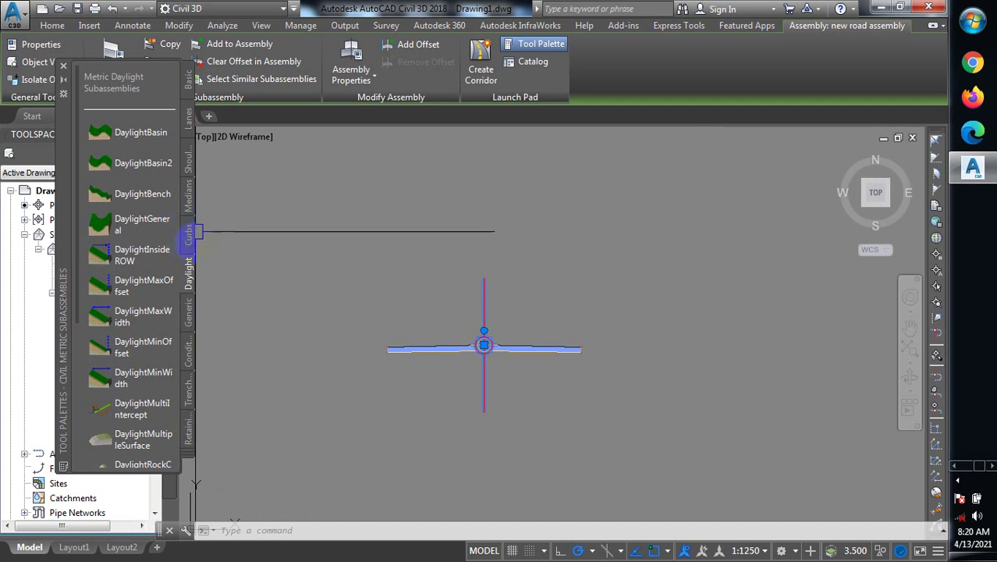
pyautogui.click(141, 223)
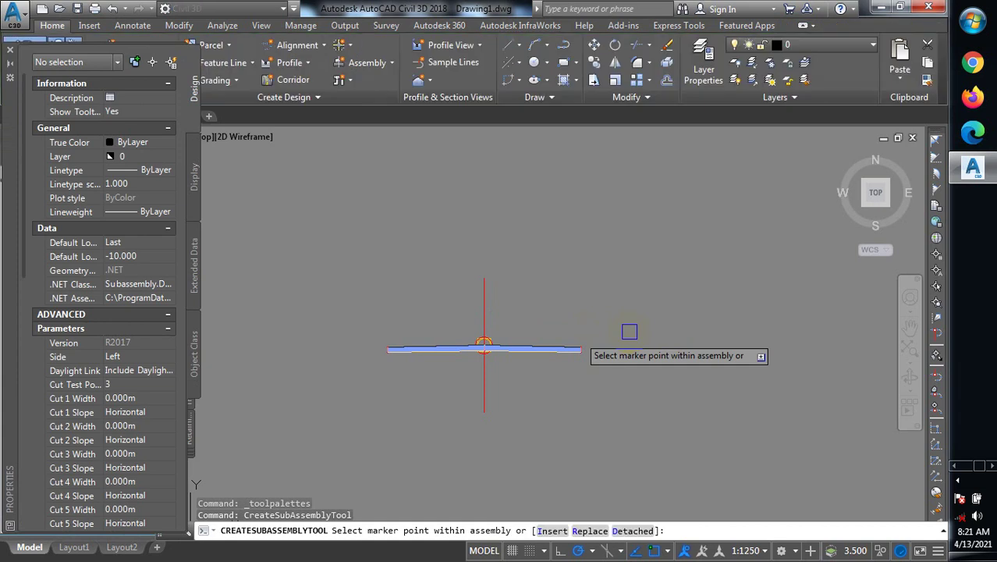
pyautogui.scroll(3, 603, 347)
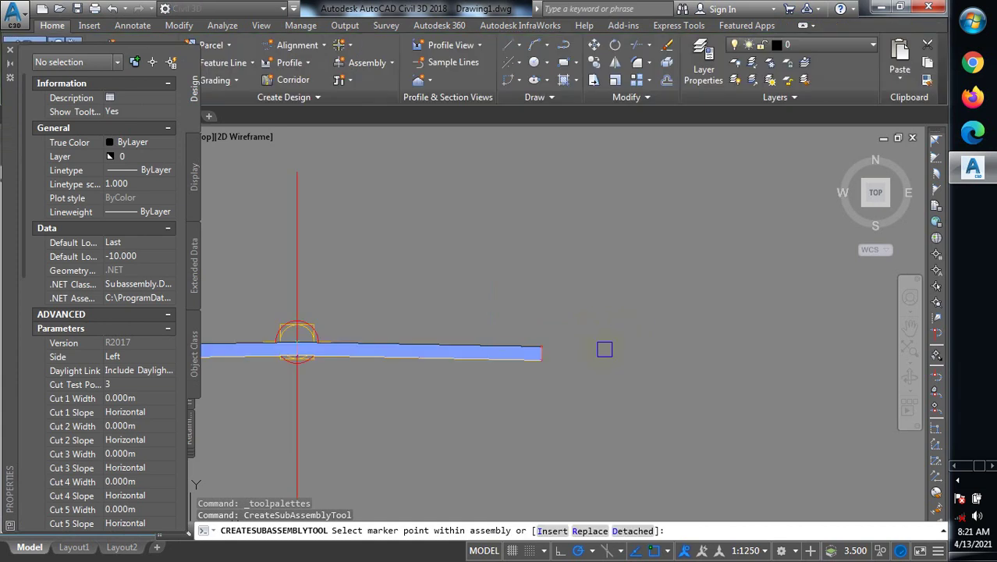
pyautogui.scroll(2, 581, 343)
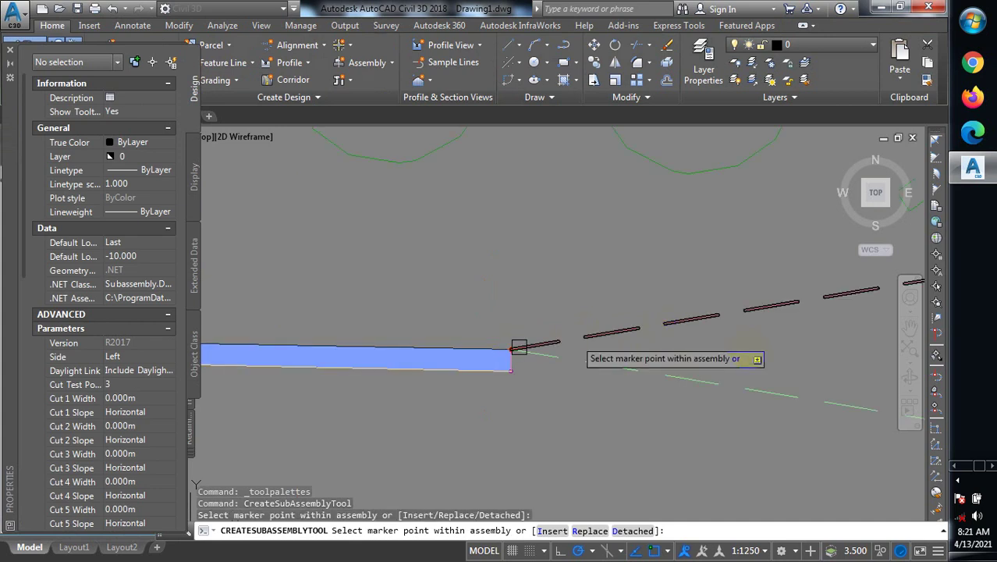
# Step: Attach a DaylightGeneral subassembly to the outer top edge of the left lane and end the command
pyautogui.scroll(-2, 516, 345)
pyautogui.scroll(-1, 661, 353)
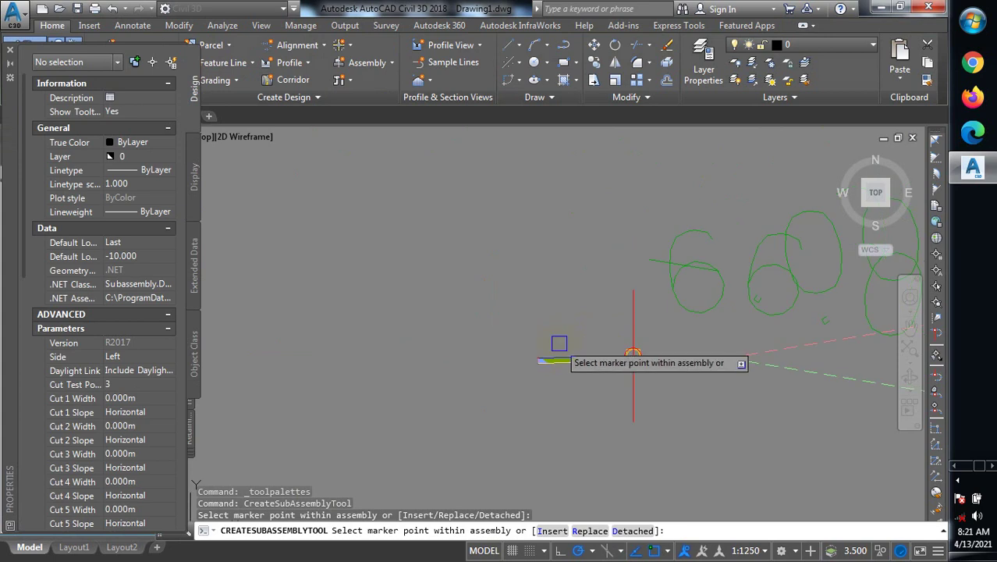
pyautogui.scroll(2, 558, 346)
pyautogui.scroll(3, 507, 382)
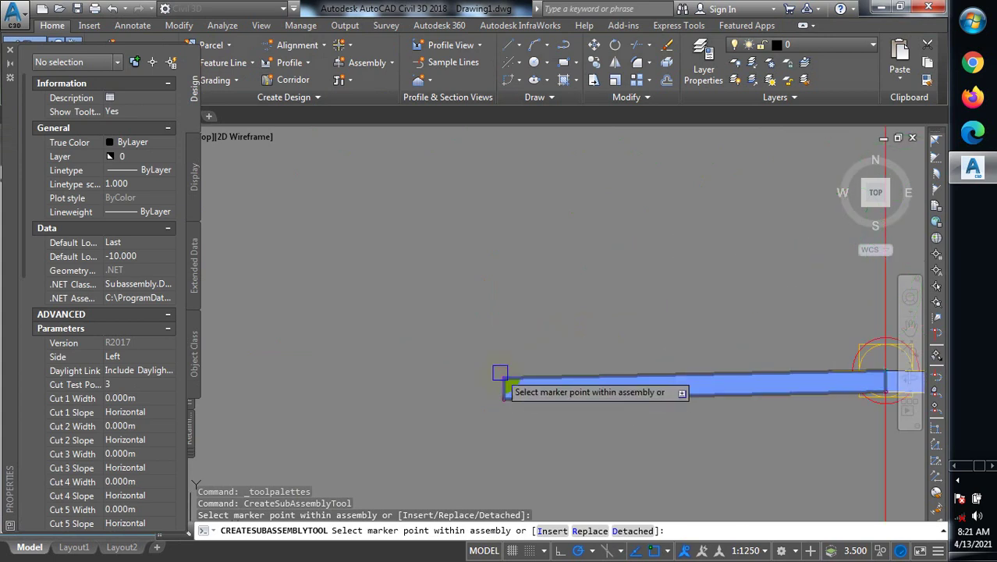
pyautogui.click(501, 378)
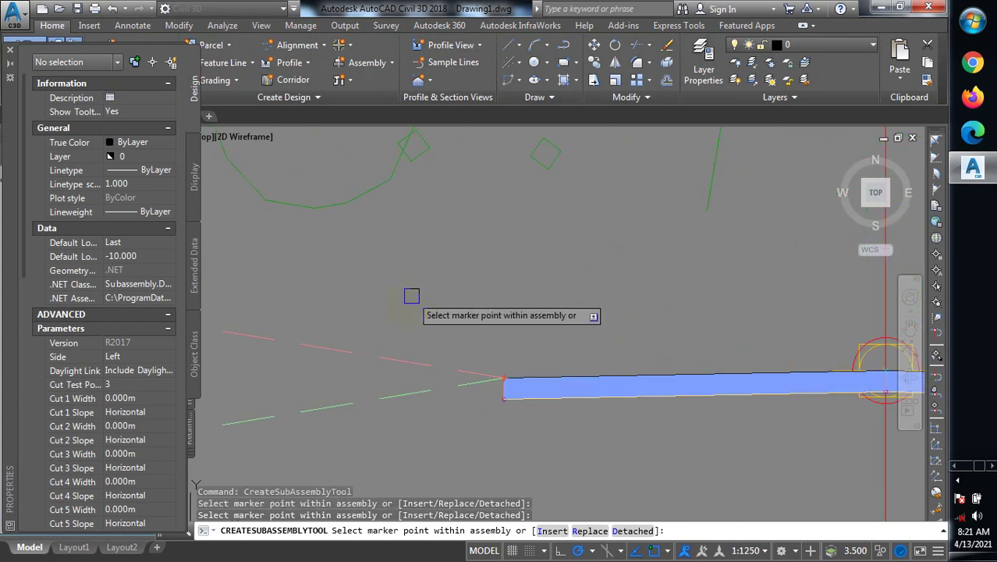
pyautogui.scroll(-3, 390, 372)
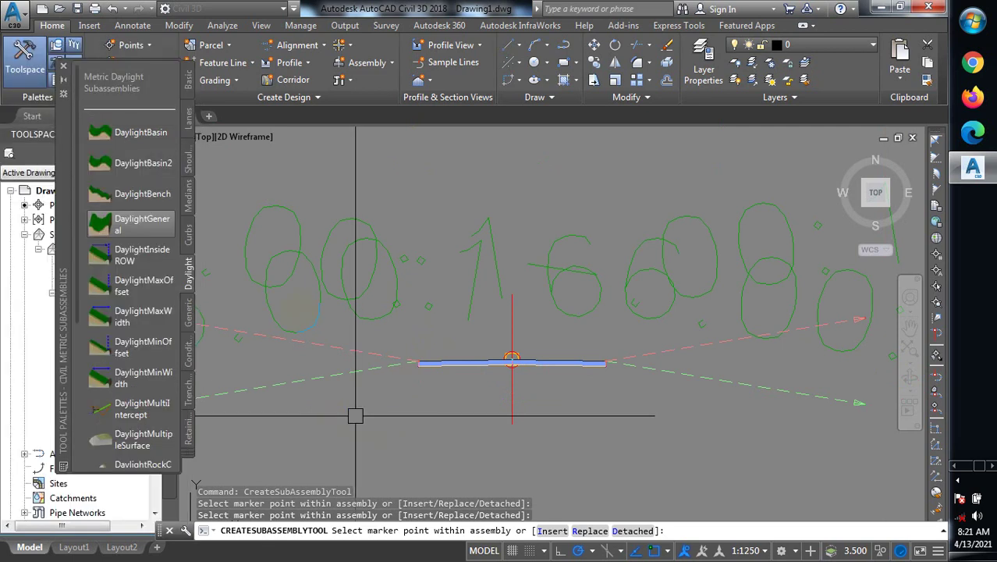
pyautogui.press('Escape')
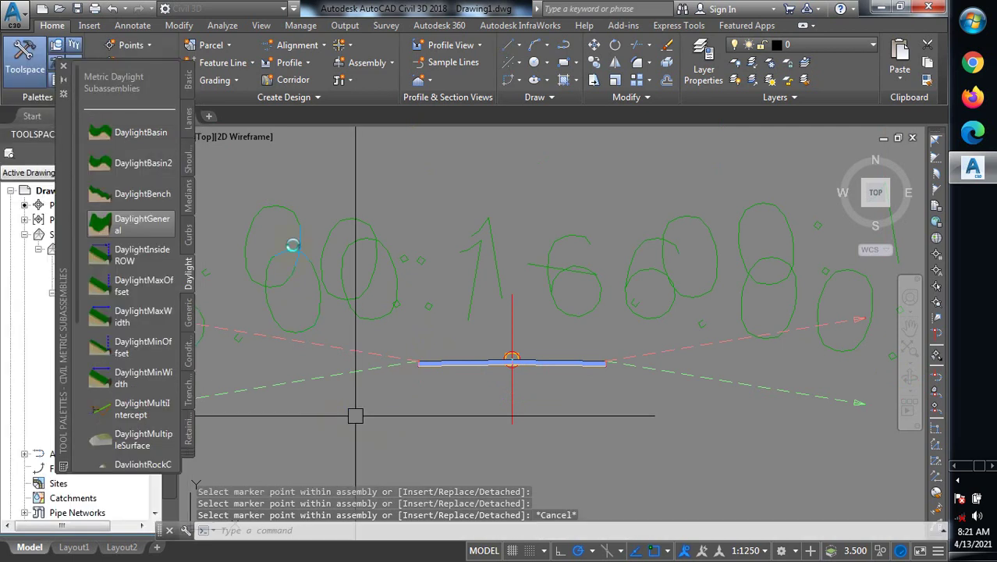
# Step: Examine the properties of the left and right DaylightGeneral subassemblies
pyautogui.click(337, 373)
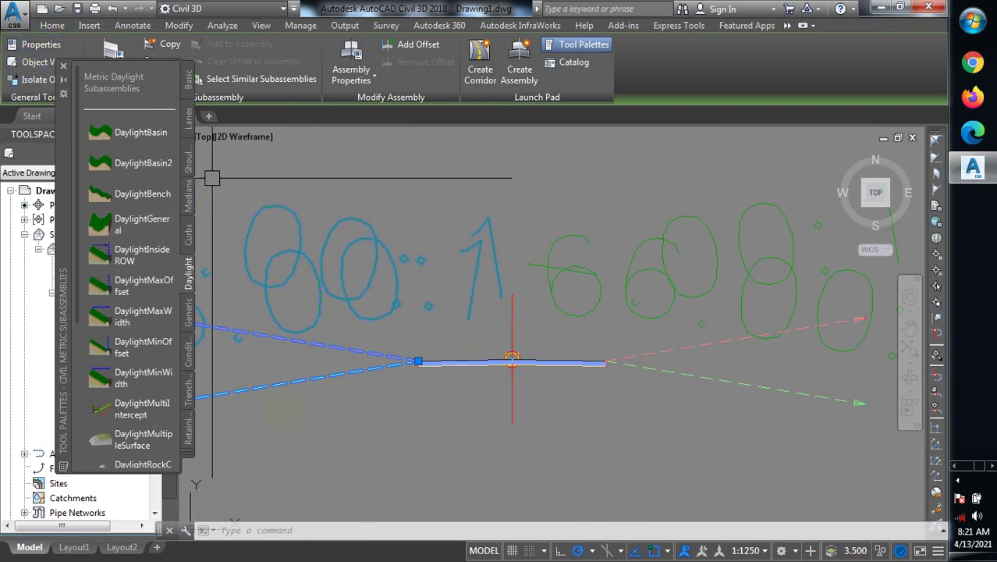
pyautogui.click(91, 334)
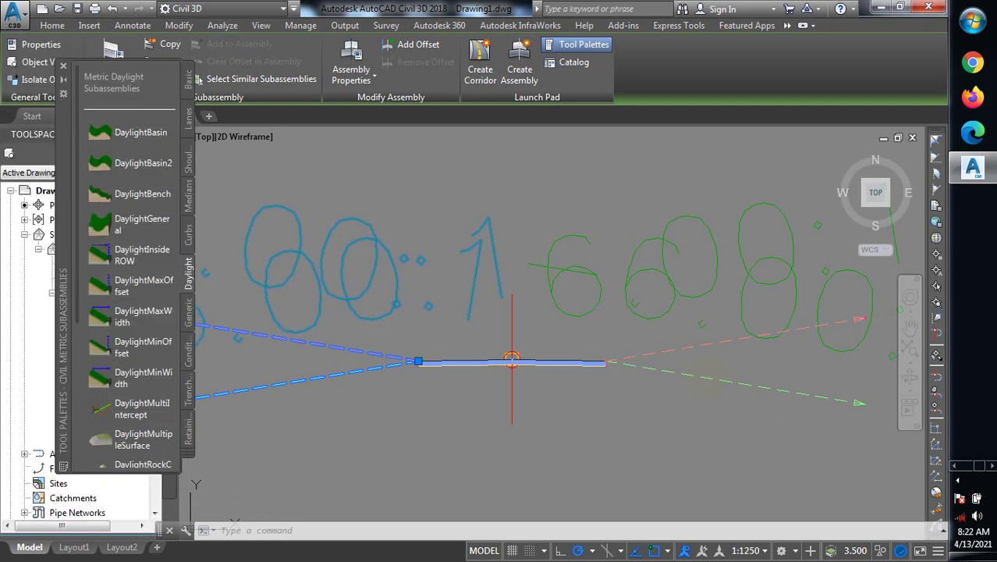
pyautogui.click(691, 378)
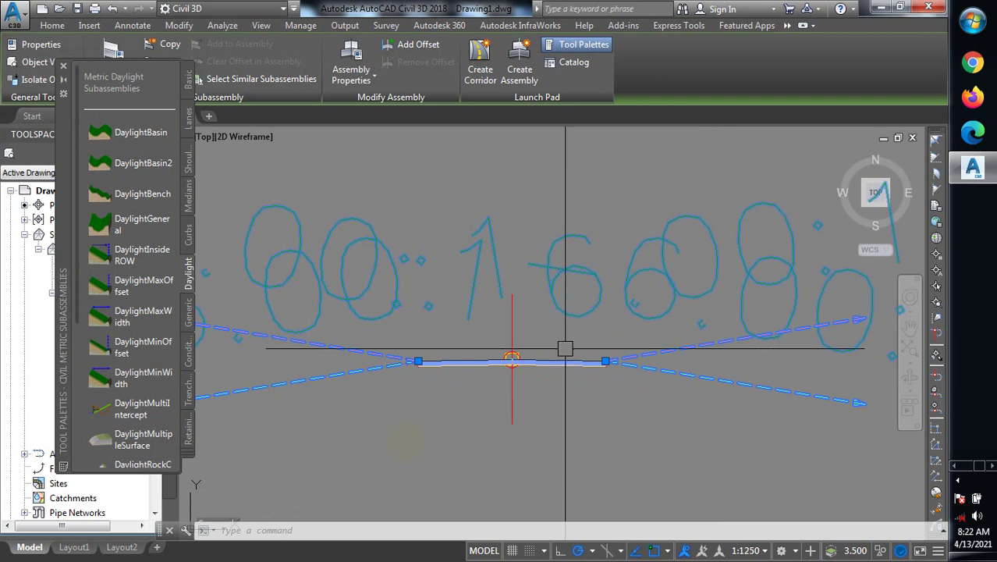
pyautogui.press('Escape')
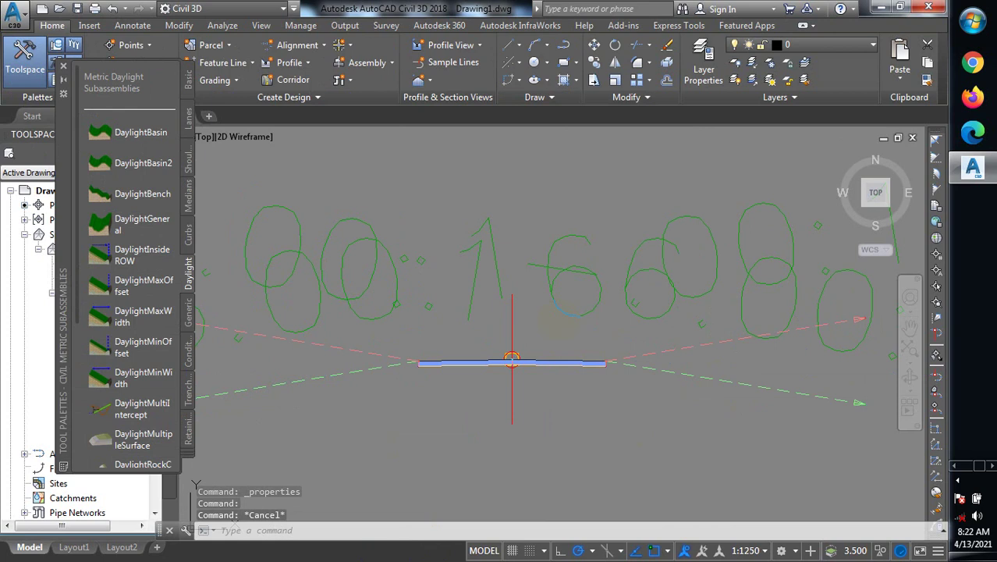
pyautogui.click(702, 377)
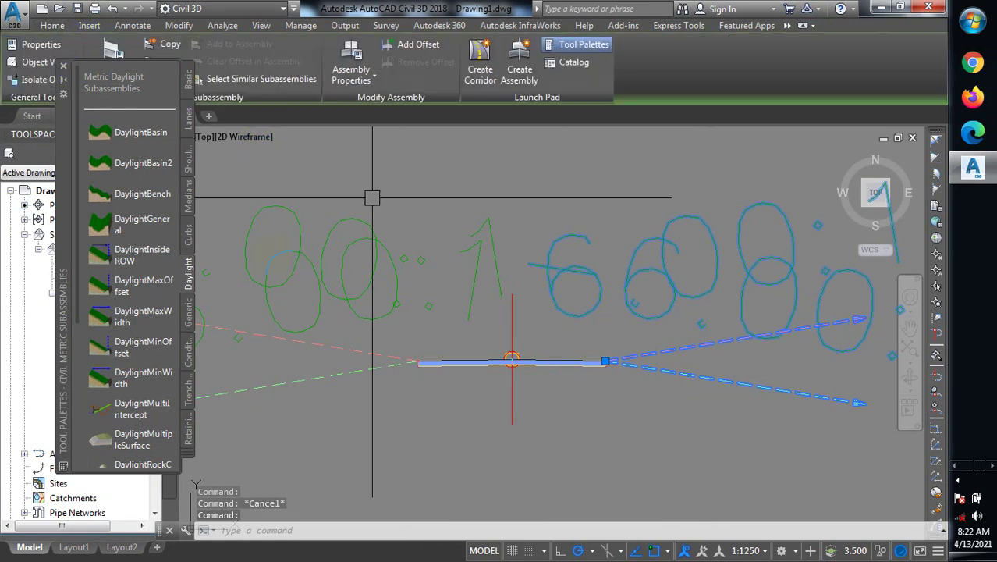
pyautogui.click(141, 357)
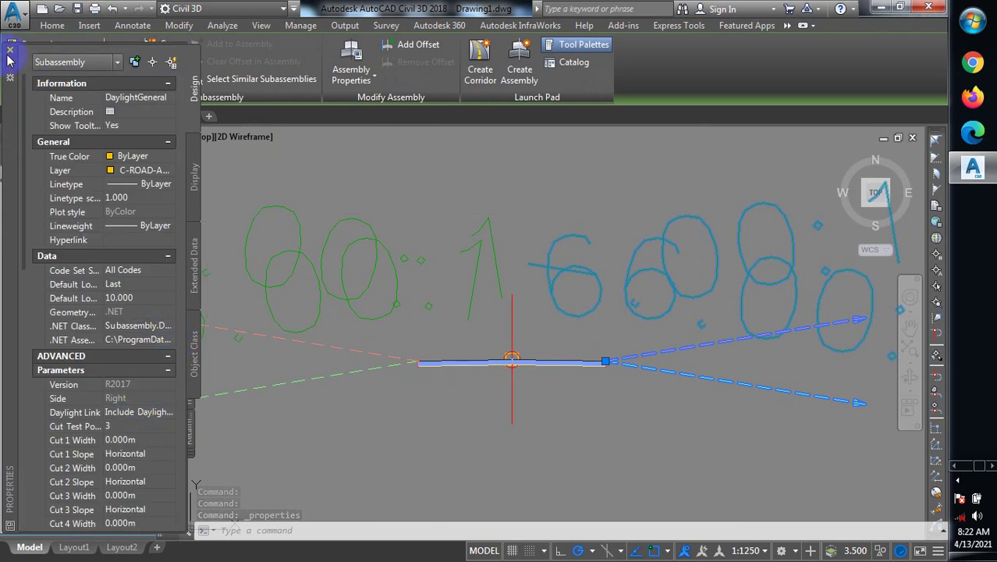
pyautogui.hotkey('ctrl', '1')
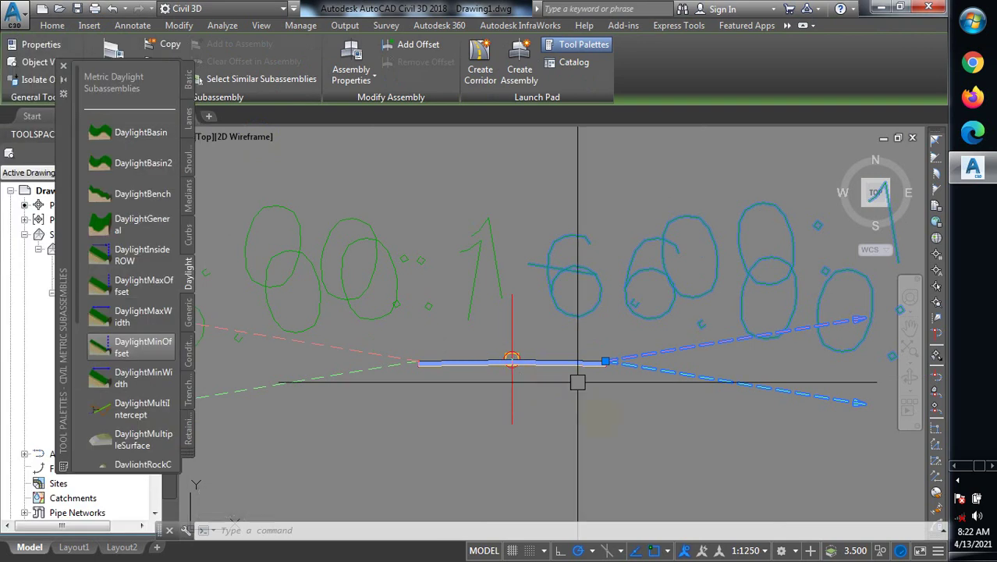
pyautogui.press('Escape')
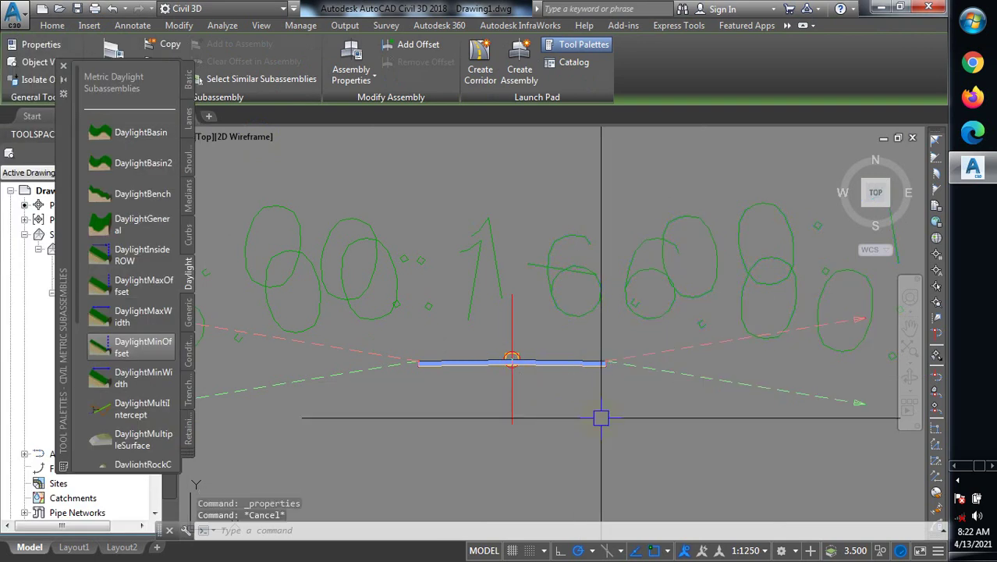
pyautogui.press('Escape')
# Step: Start creating a corridor, name it "new road corridor" and choose the Basic corridor style
pyautogui.scroll(-3, 589, 352)
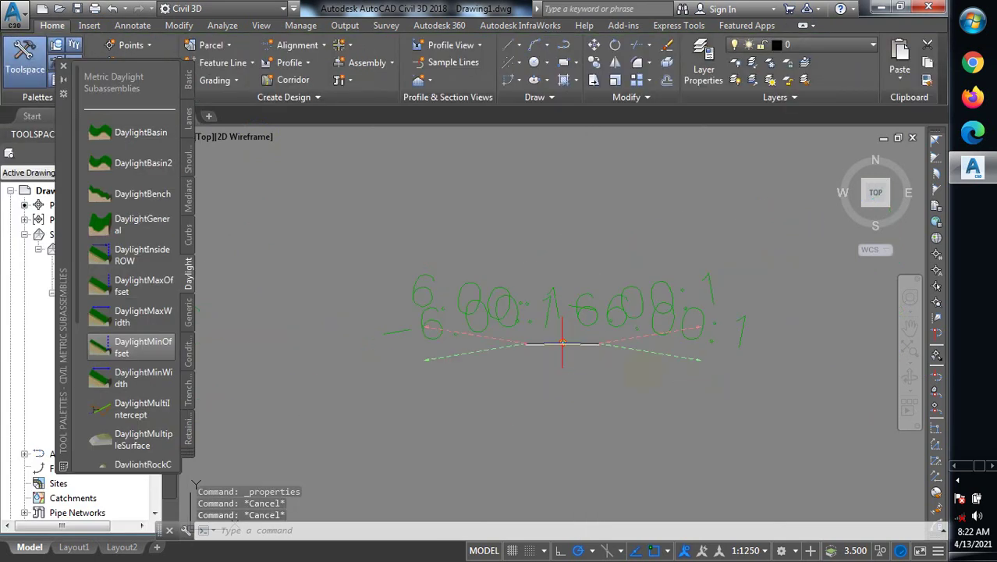
pyautogui.scroll(2, 693, 340)
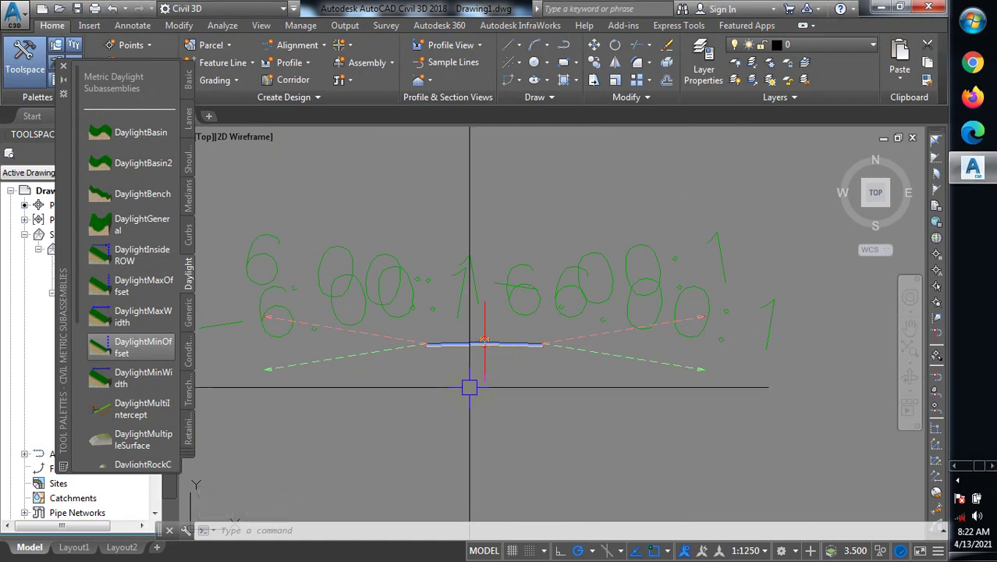
pyautogui.scroll(1, 525, 310)
pyautogui.scroll(-3, 478, 342)
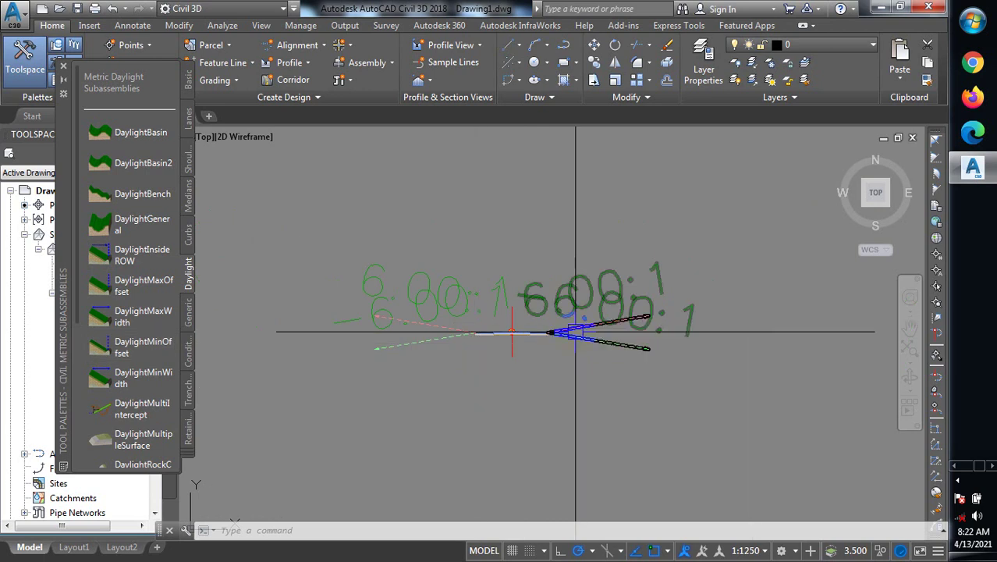
pyautogui.scroll(5, 512, 322)
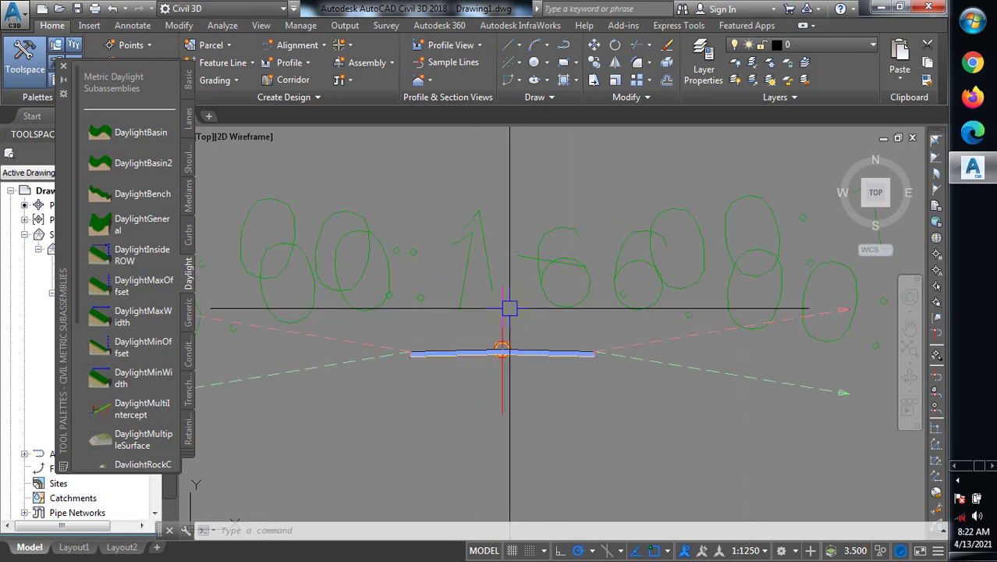
pyautogui.click(573, 221)
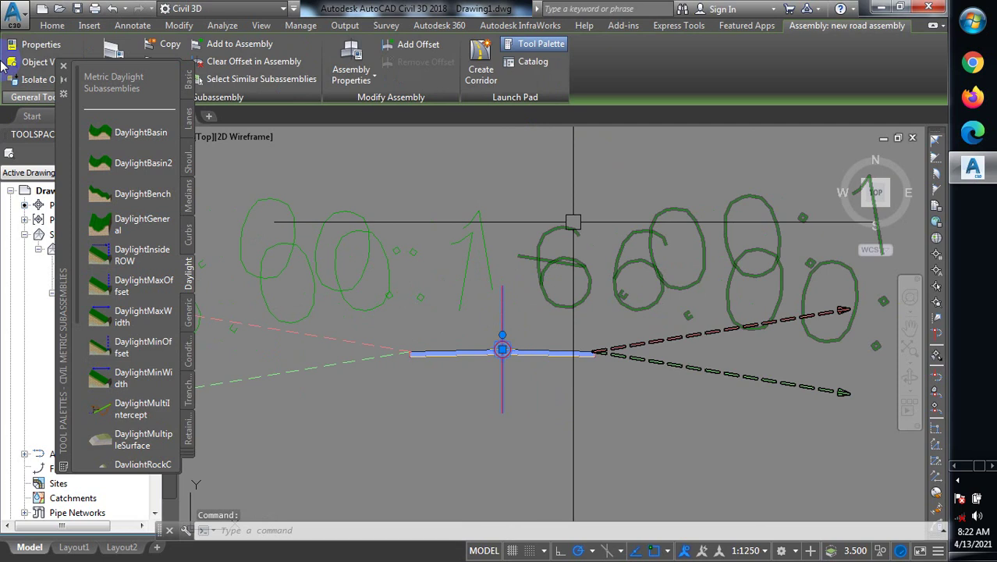
pyautogui.click(538, 45)
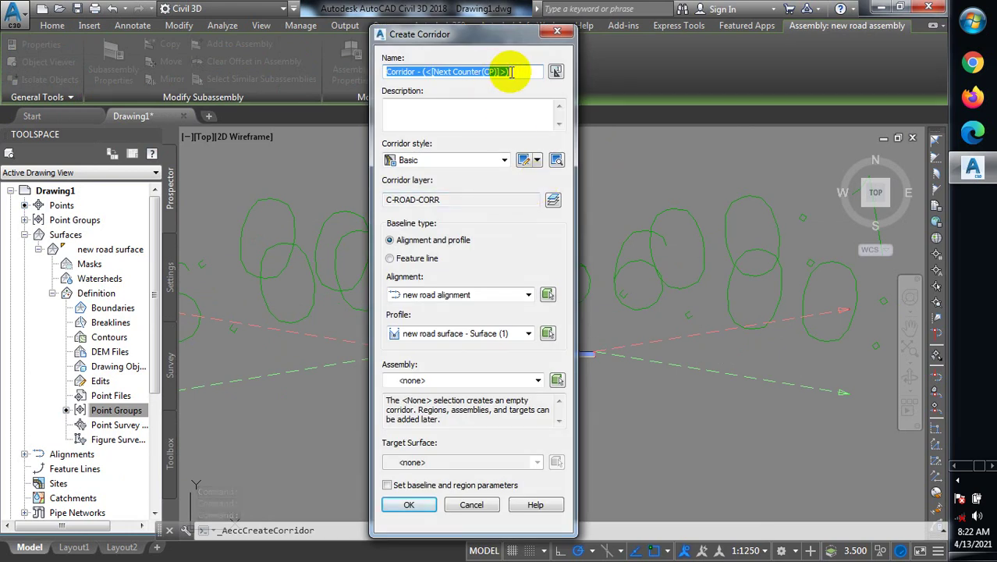
pyautogui.write('new r')
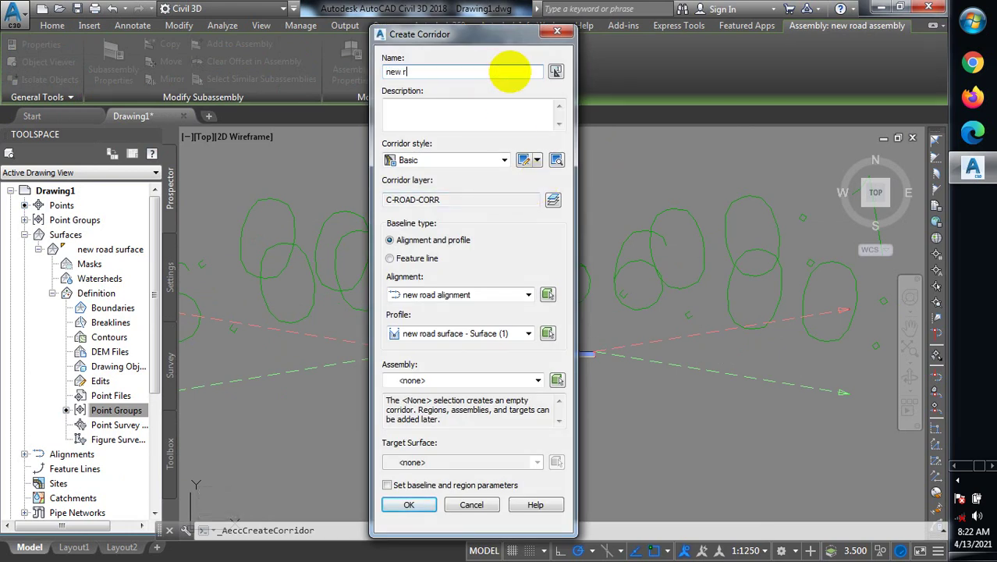
pyautogui.write('oad corridor')
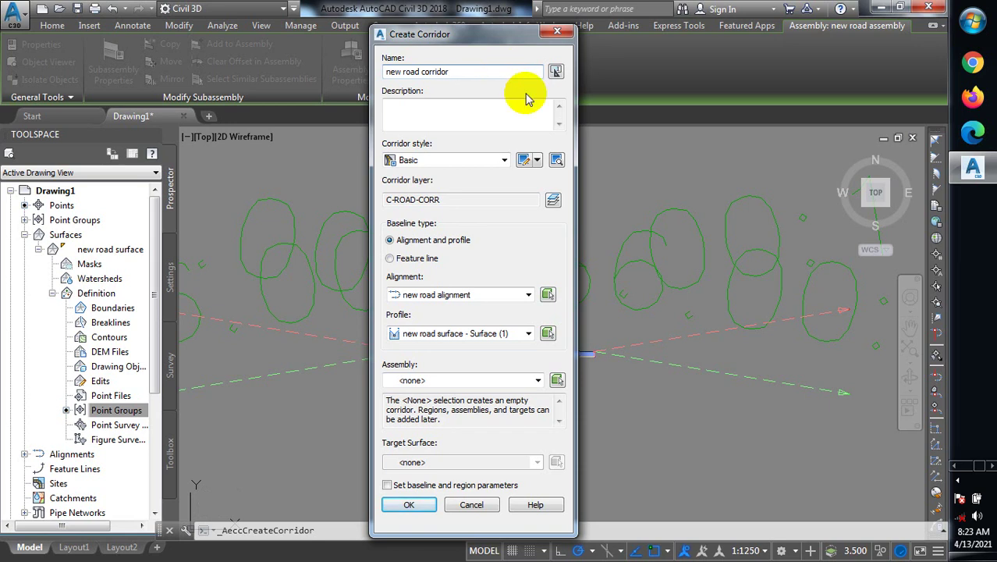
pyautogui.click(503, 160)
pyautogui.click(483, 172)
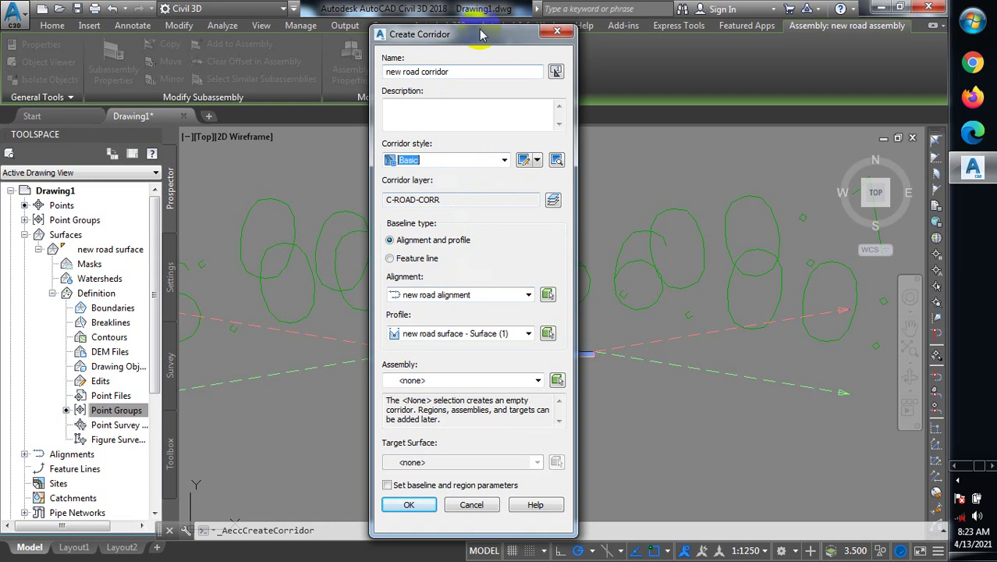
# Step: Cancel the corridor creation
pyautogui.moveTo(624, 36); pyautogui.dragTo(772, 23)
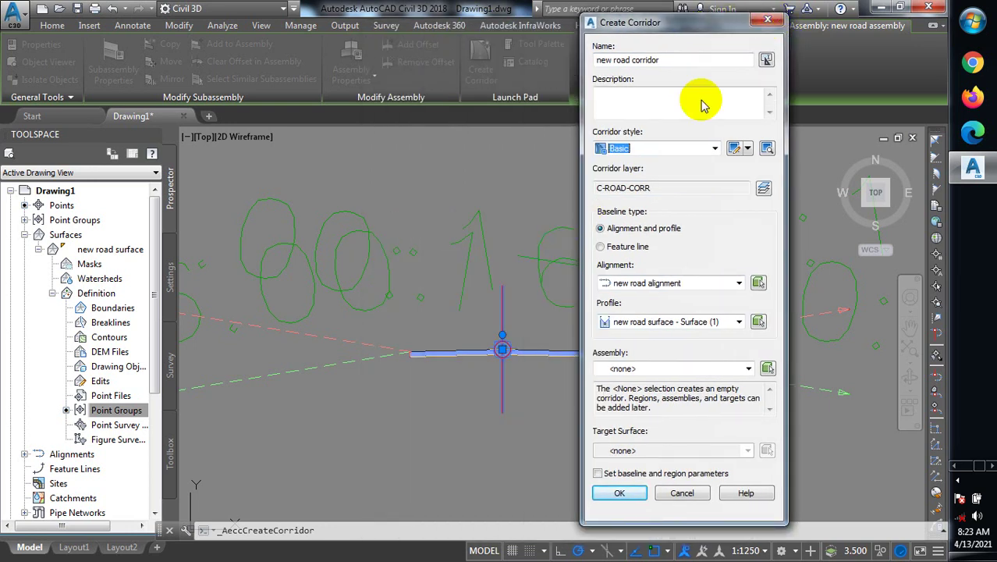
pyautogui.click(765, 24)
# Step: Examine the new road alignment across the surface contours, including its station and curve labels, and its location relative to the profile view
pyautogui.scroll(-2, 684, 271)
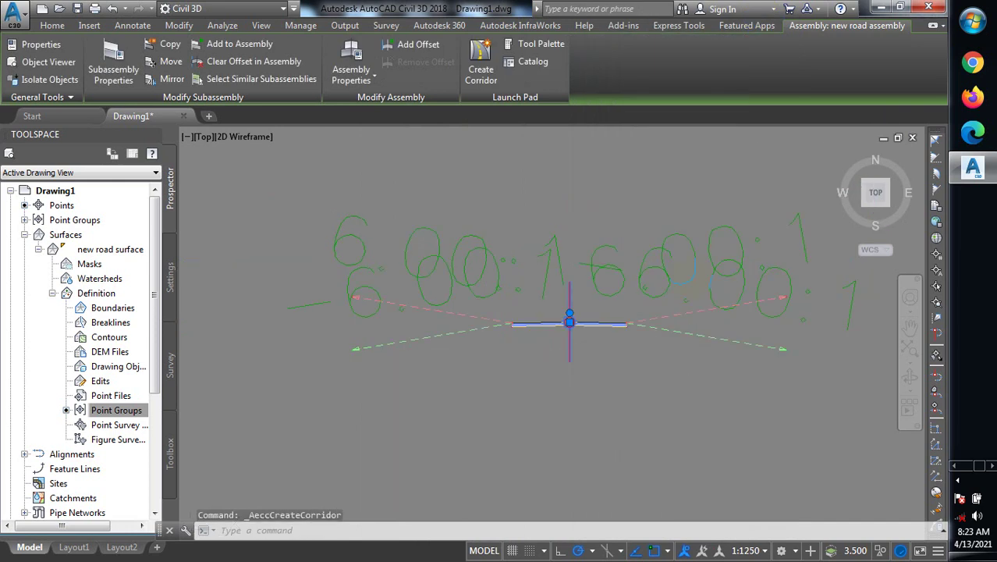
pyautogui.scroll(-3, 694, 293)
pyautogui.scroll(-4, 694, 292)
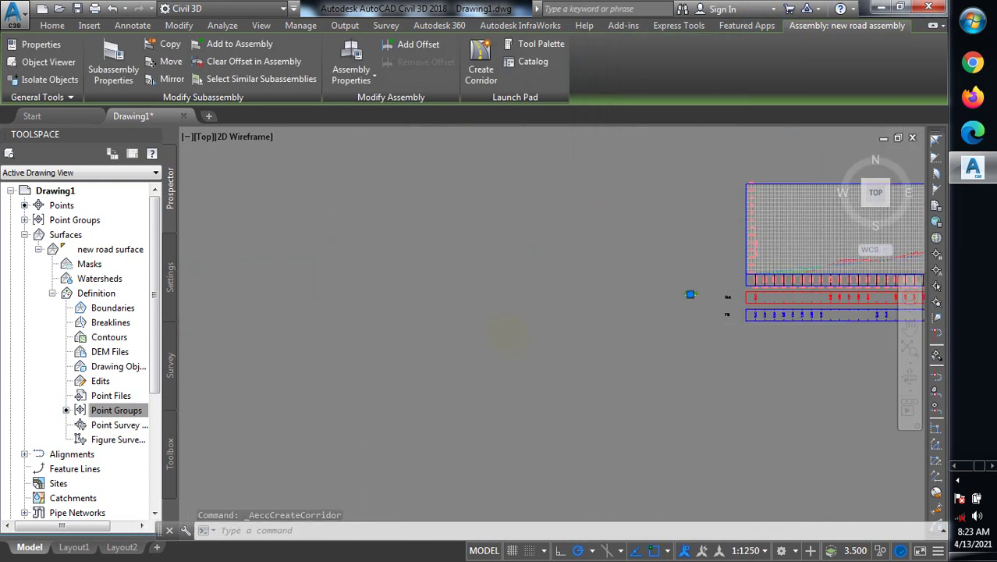
pyautogui.scroll(-3, 507, 335)
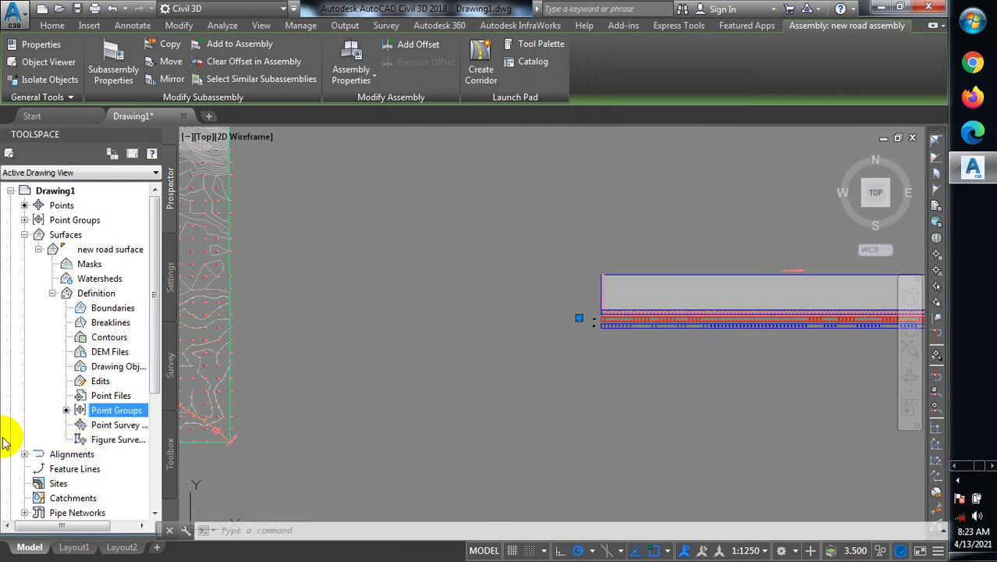
pyautogui.scroll(2, 191, 424)
pyautogui.scroll(4, 190, 424)
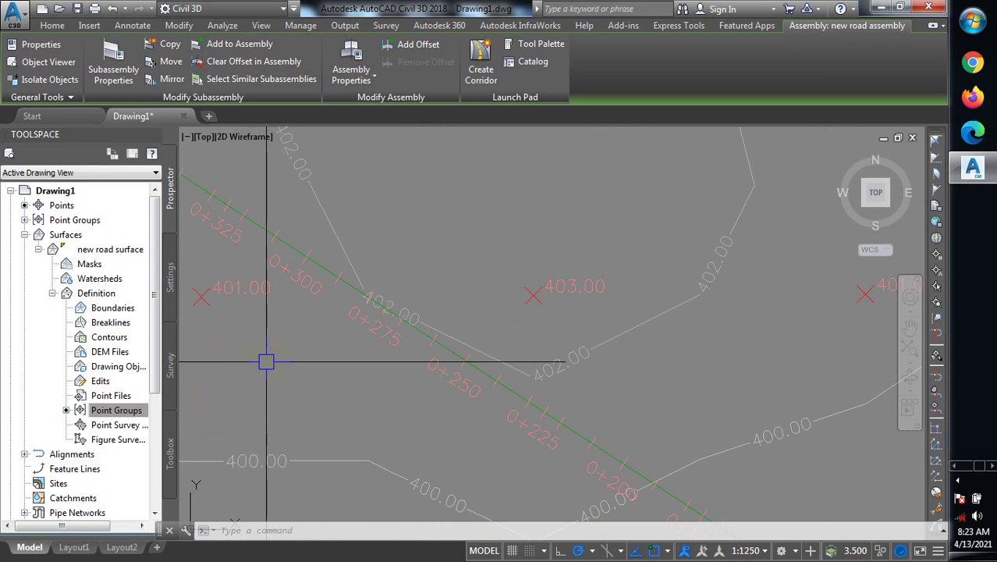
pyautogui.scroll(-5, 290, 341)
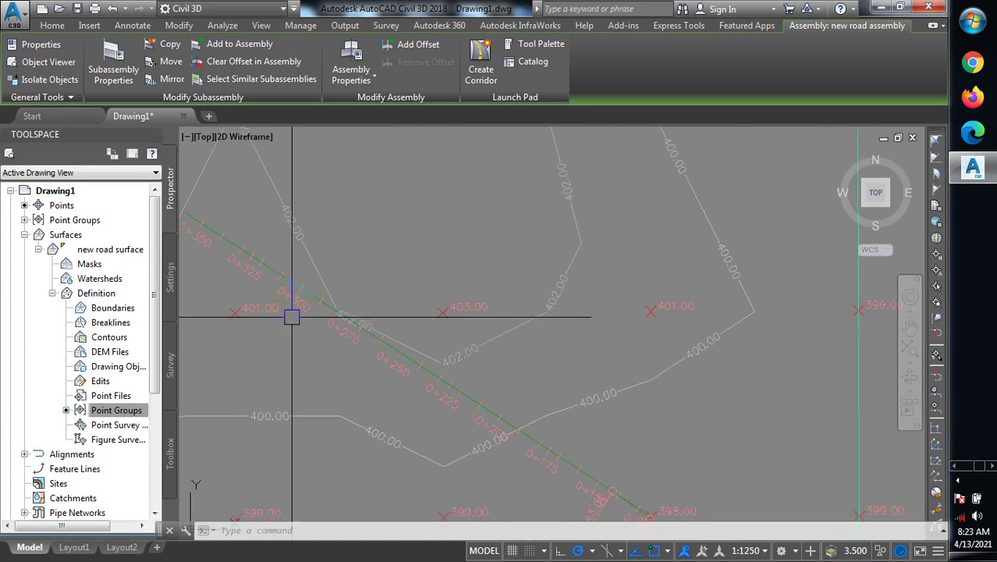
pyautogui.scroll(-3, 329, 358)
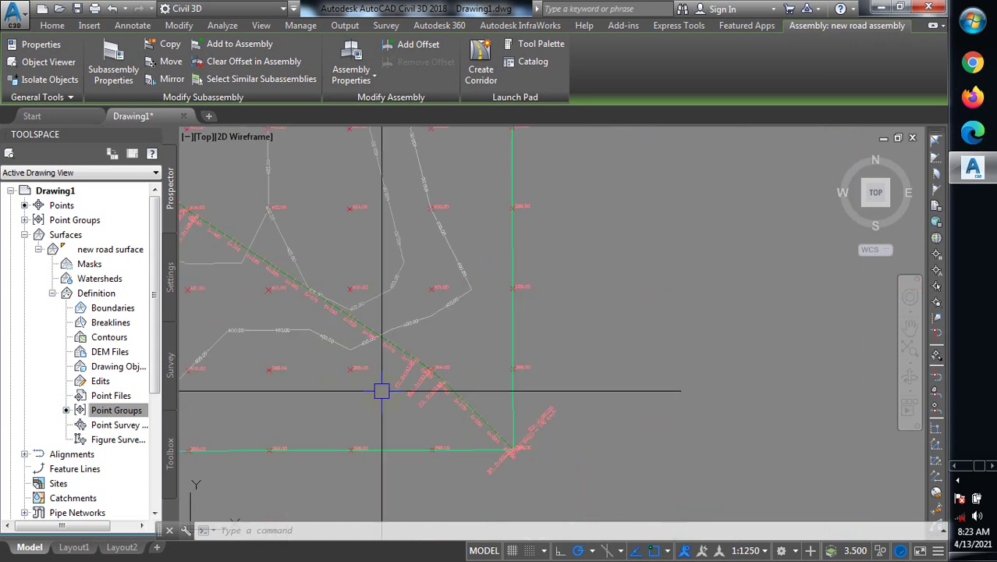
pyautogui.scroll(2, 381, 391)
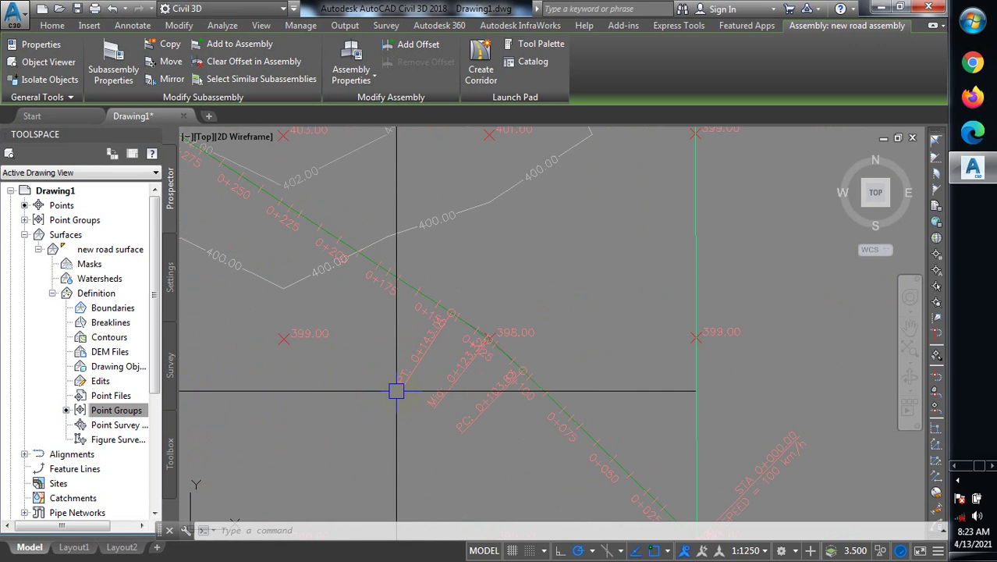
pyautogui.scroll(2, 389, 391)
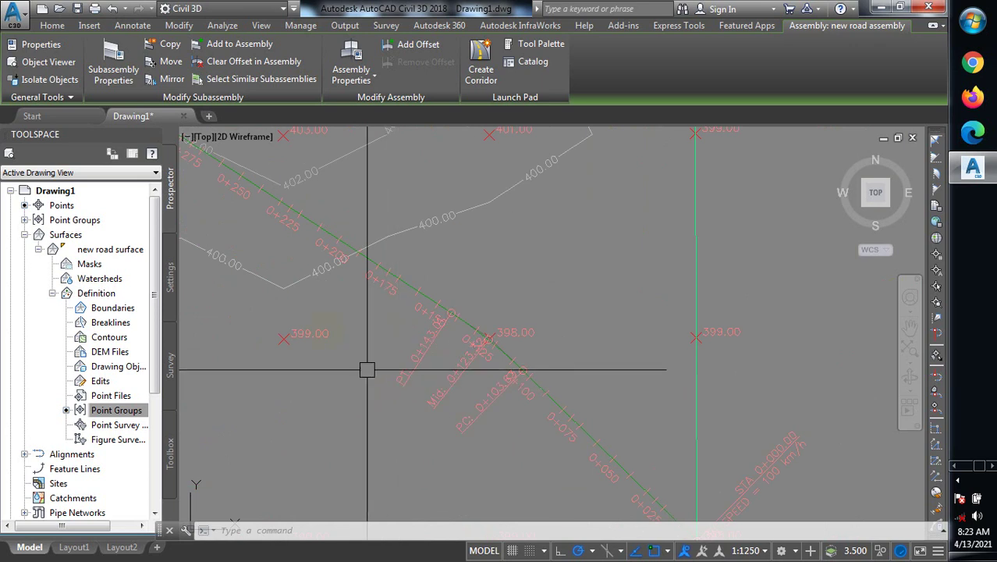
pyautogui.scroll(-2, 363, 366)
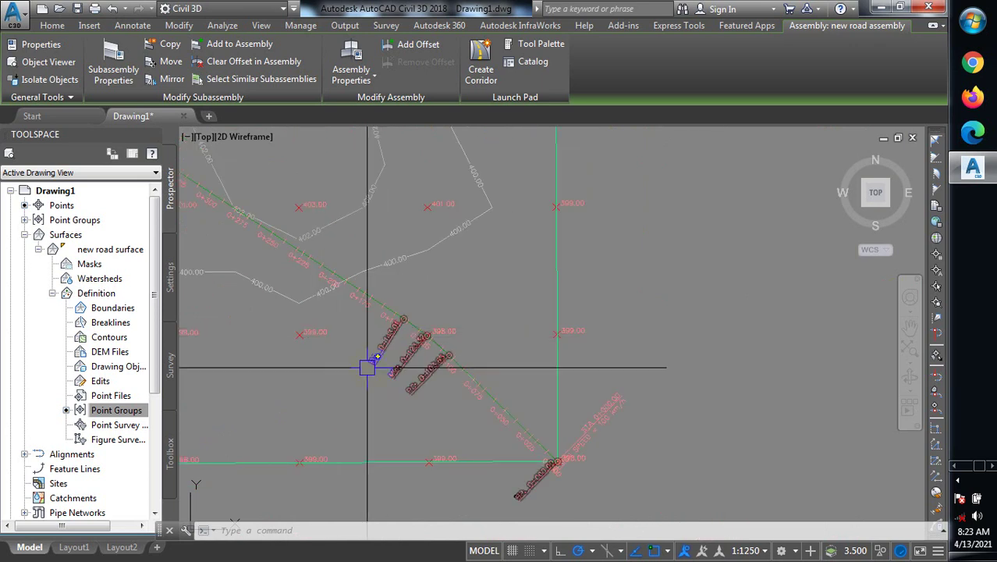
pyautogui.scroll(-3, 398, 353)
pyautogui.scroll(4, 251, 129)
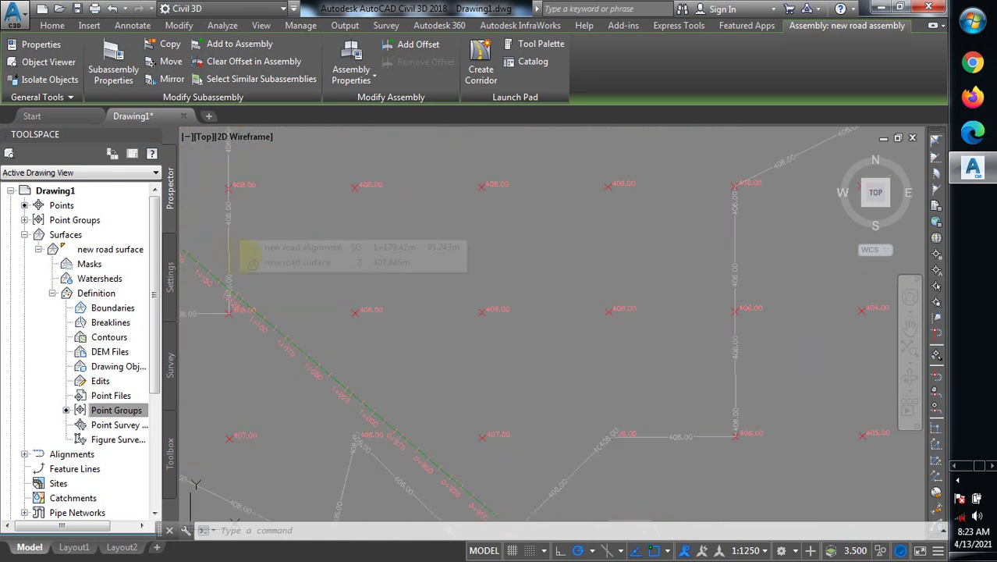
pyautogui.middleClick(224, 238)
pyautogui.middleClick(224, 238)
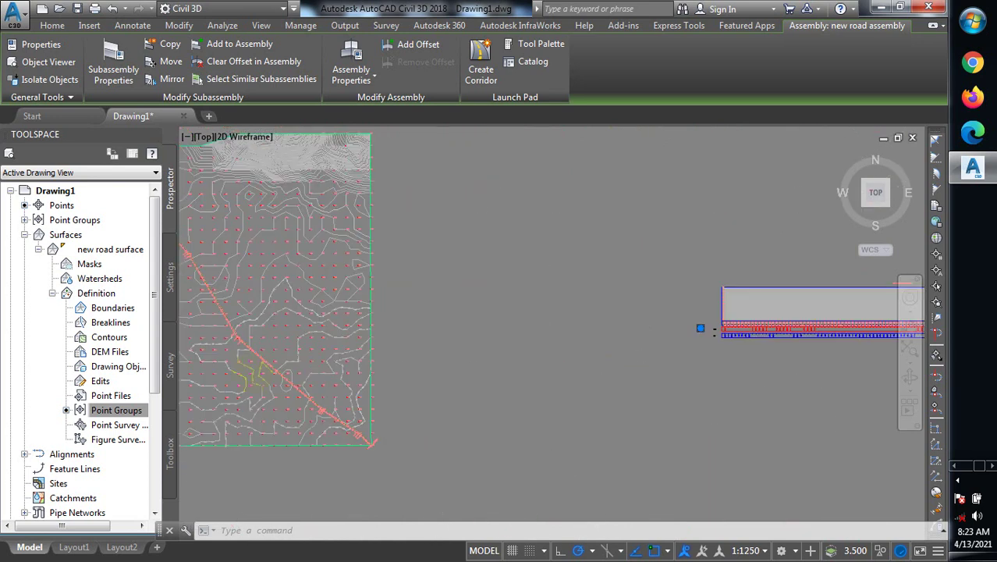
pyautogui.moveTo(264, 380); pyautogui.dragTo(97, 392, button='middle')
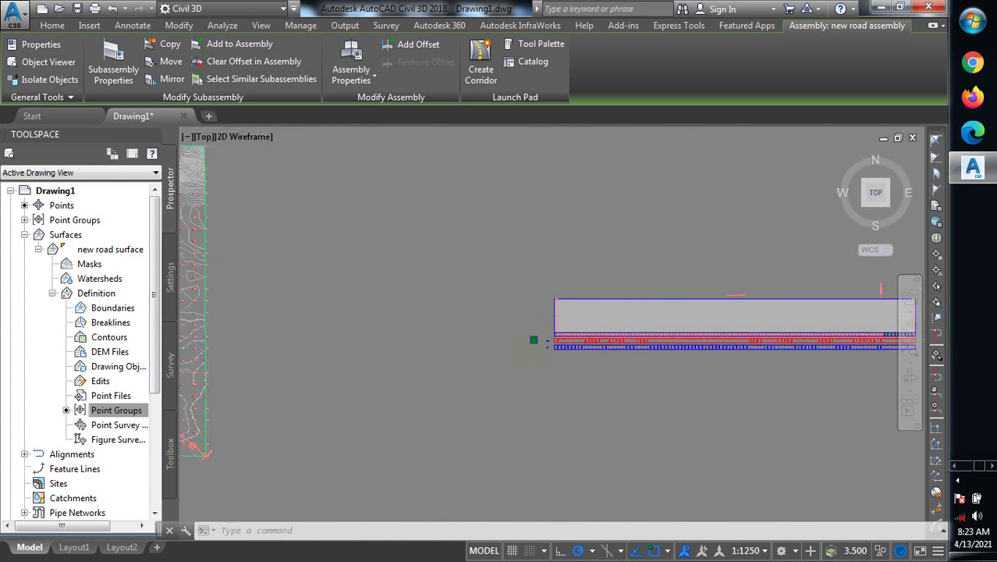
pyautogui.scroll(-2, 427, 365)
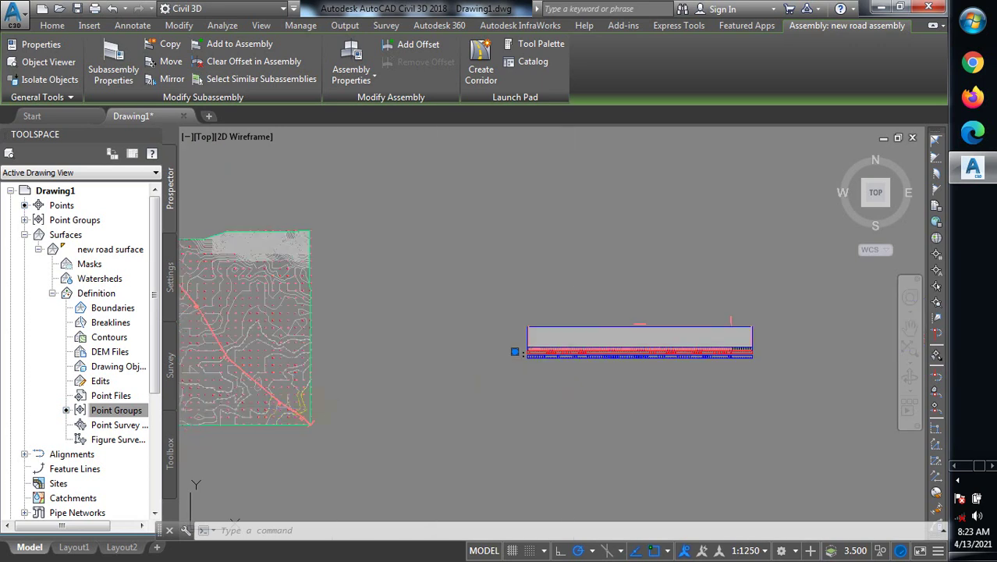
pyautogui.scroll(6, 240, 384)
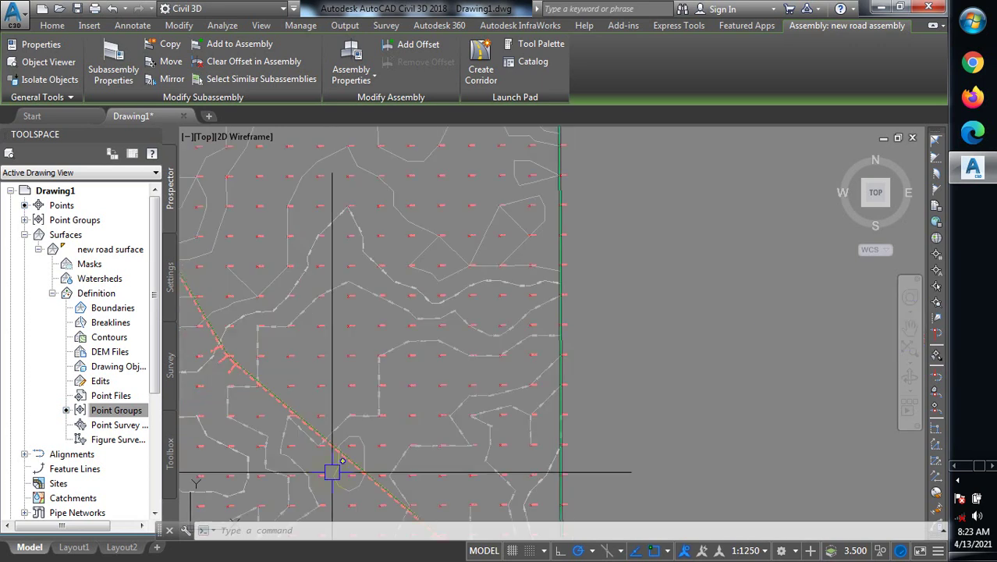
pyautogui.scroll(2, 332, 472)
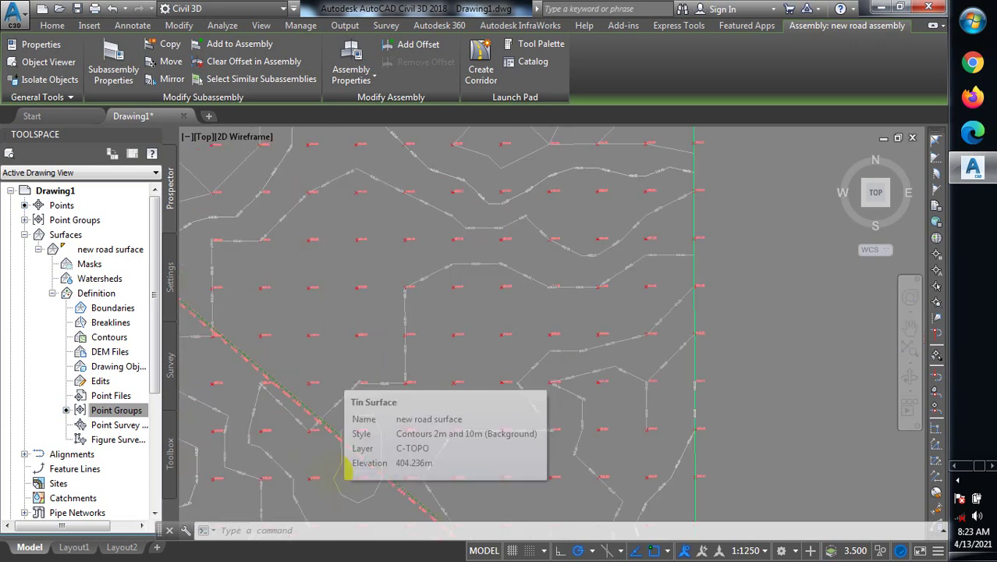
pyautogui.scroll(-4, 333, 472)
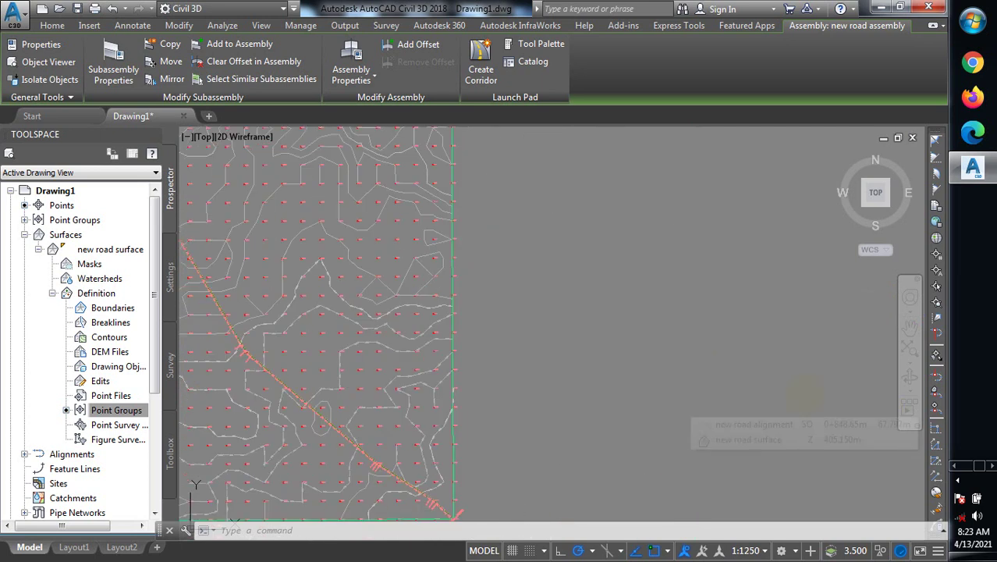
pyautogui.scroll(-4, 640, 358)
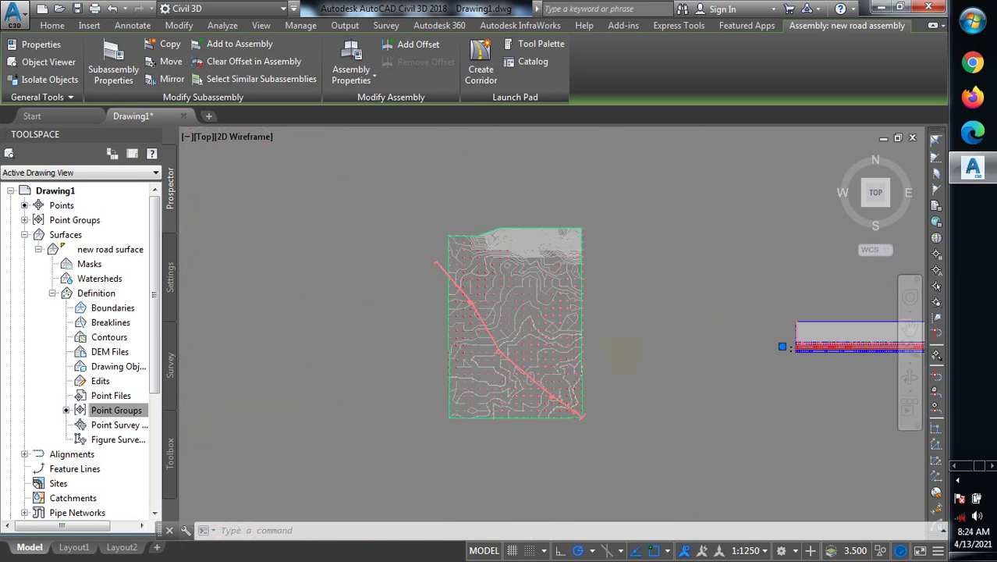
pyautogui.moveTo(803, 333); pyautogui.dragTo(728, 333, button='middle')
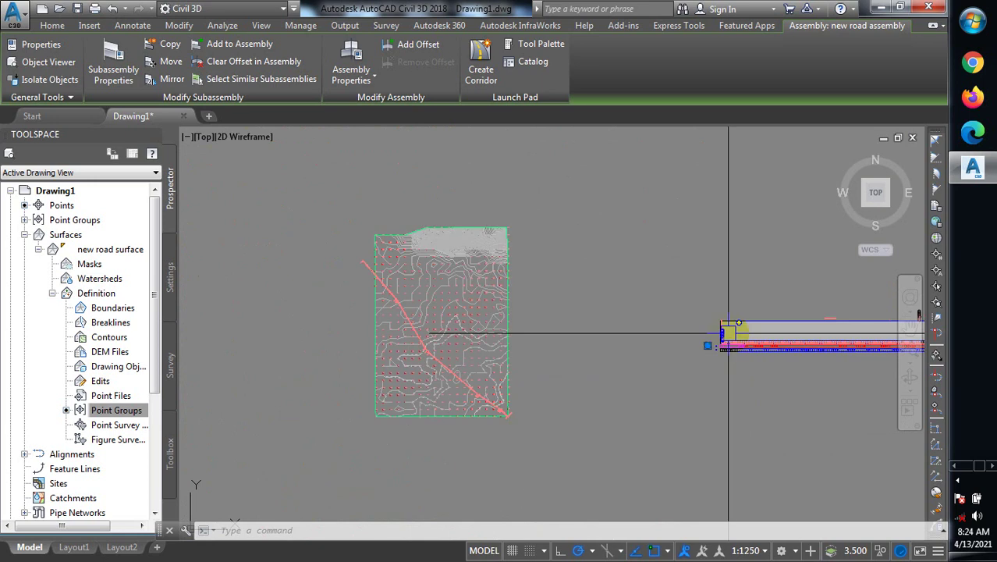
# Step: Examine the new road assembly's lanes and daylight slopes, and its location beside the profile view and the surface
pyautogui.scroll(5, 726, 339)
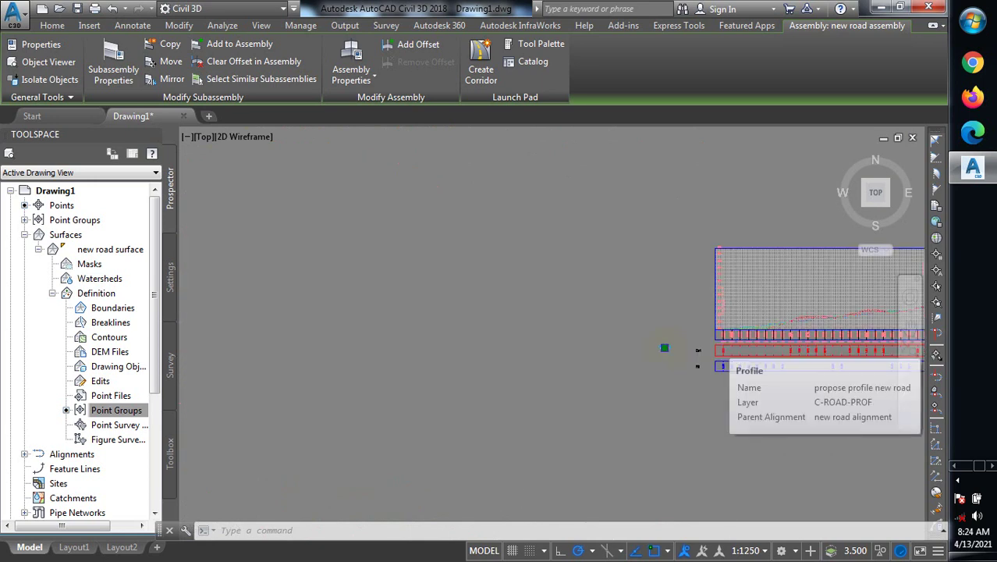
pyautogui.scroll(5, 667, 351)
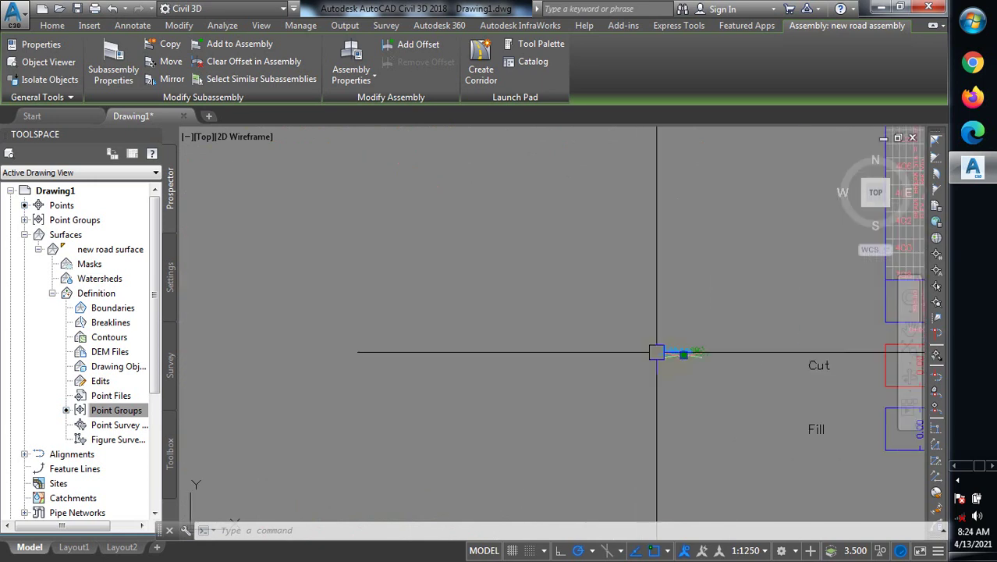
pyautogui.scroll(4, 679, 352)
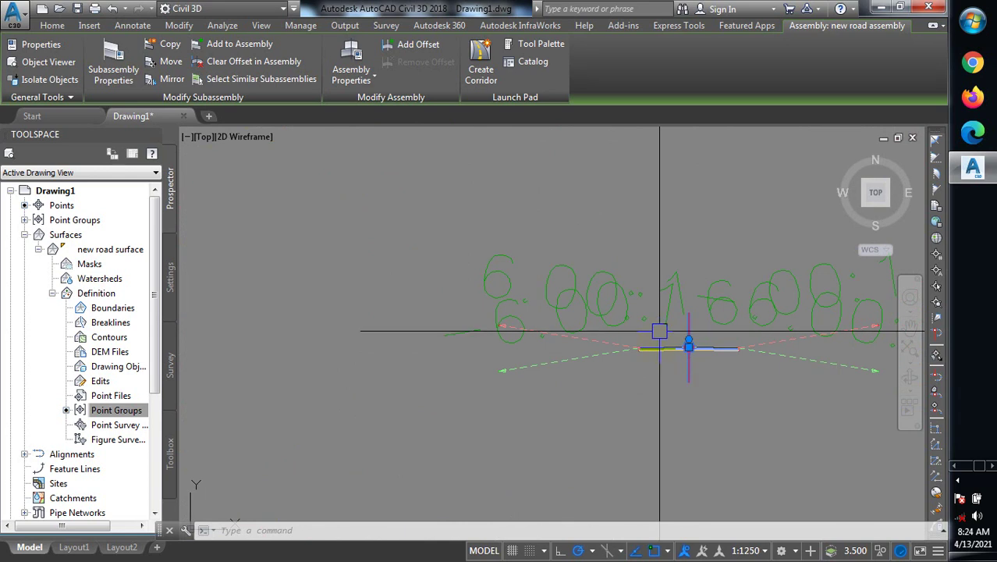
pyautogui.click(714, 348)
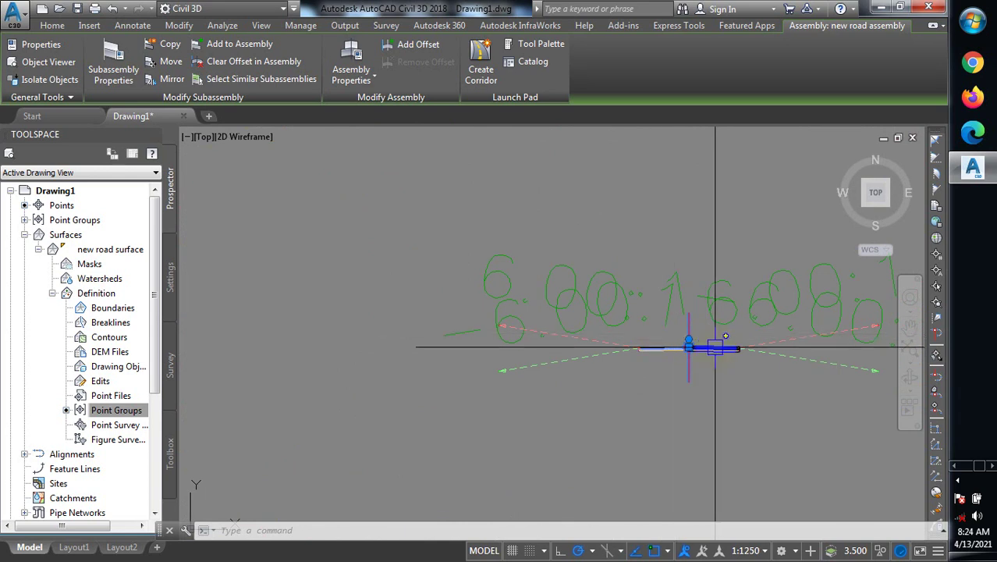
pyautogui.scroll(2, 708, 346)
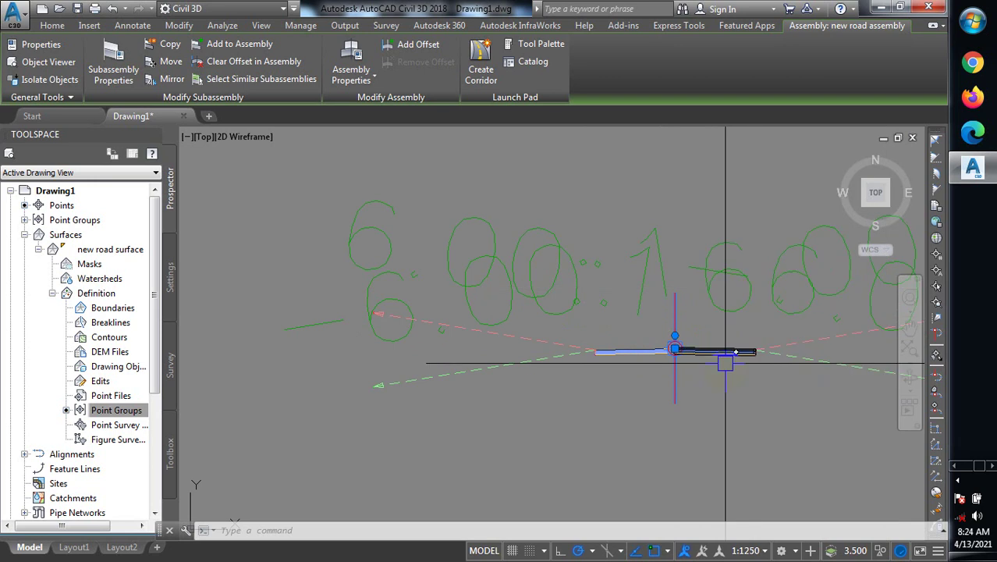
pyautogui.scroll(-3, 714, 343)
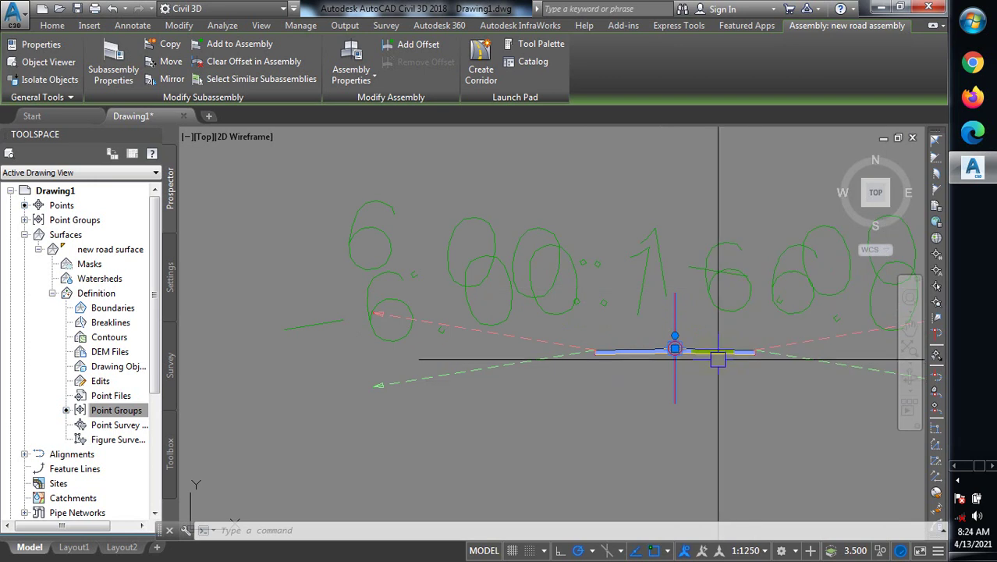
pyautogui.scroll(-2, 705, 309)
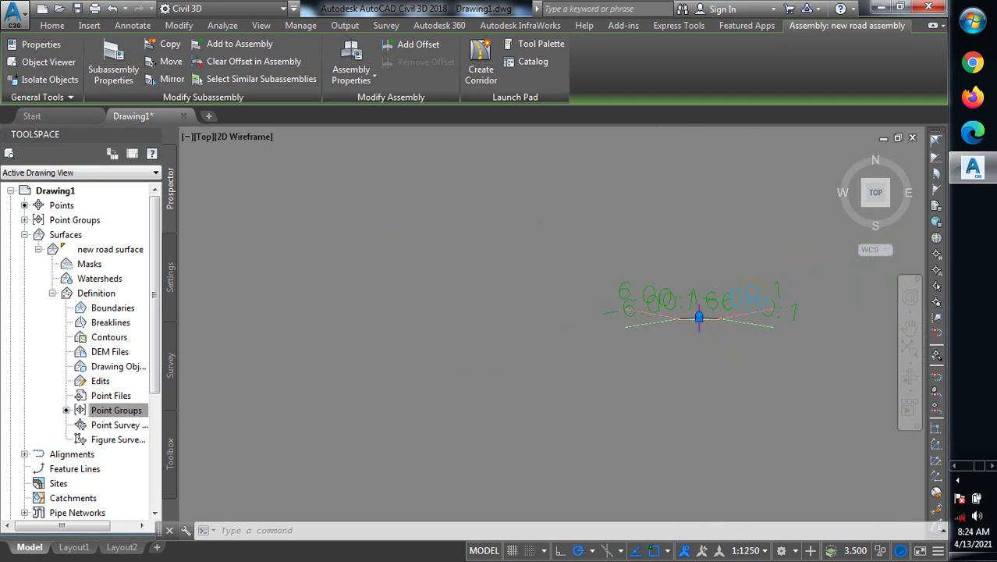
pyautogui.scroll(-3, 733, 309)
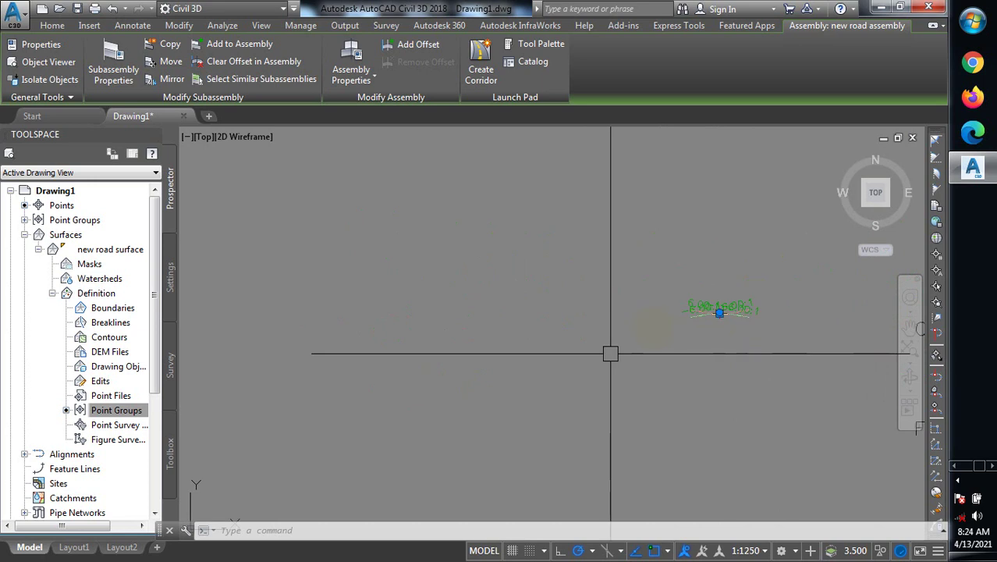
pyautogui.scroll(-3, 665, 323)
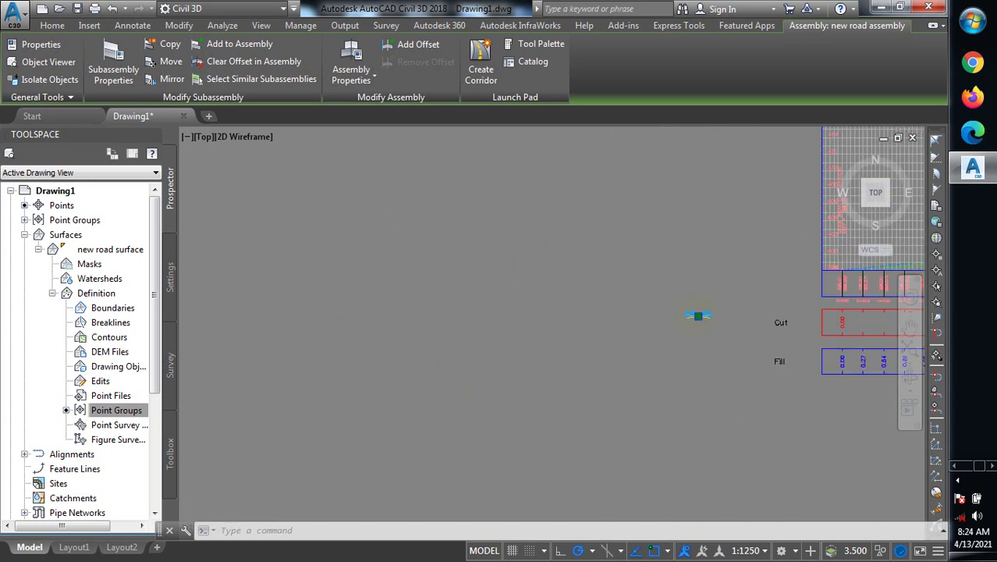
pyautogui.scroll(-4, 717, 322)
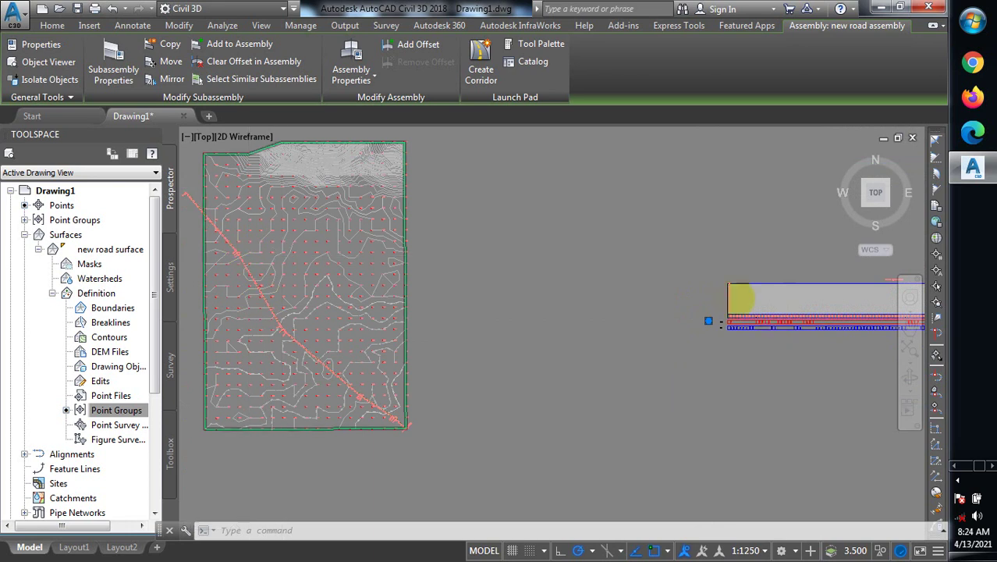
pyautogui.scroll(3, 735, 302)
pyautogui.scroll(4, 655, 351)
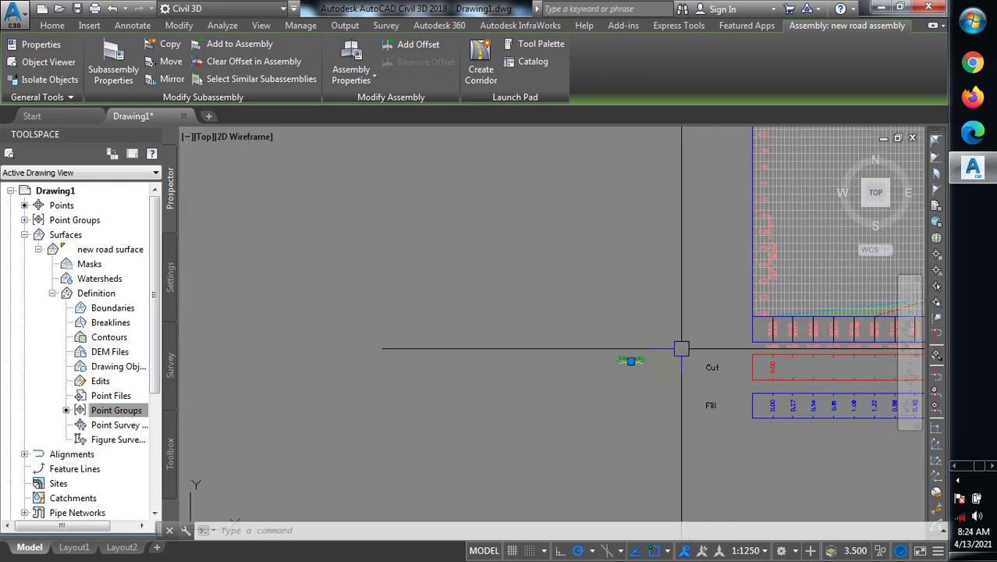
pyautogui.scroll(2, 628, 349)
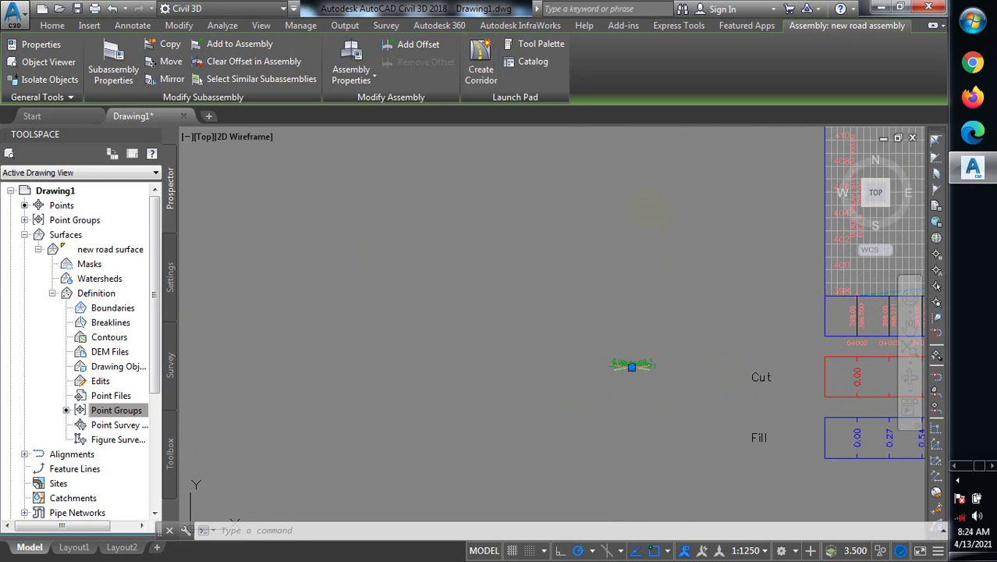
# Step: Start creating a corridor, name it "new road corridor" and keep new road alignment as its baseline alignment
pyautogui.click(480, 66)
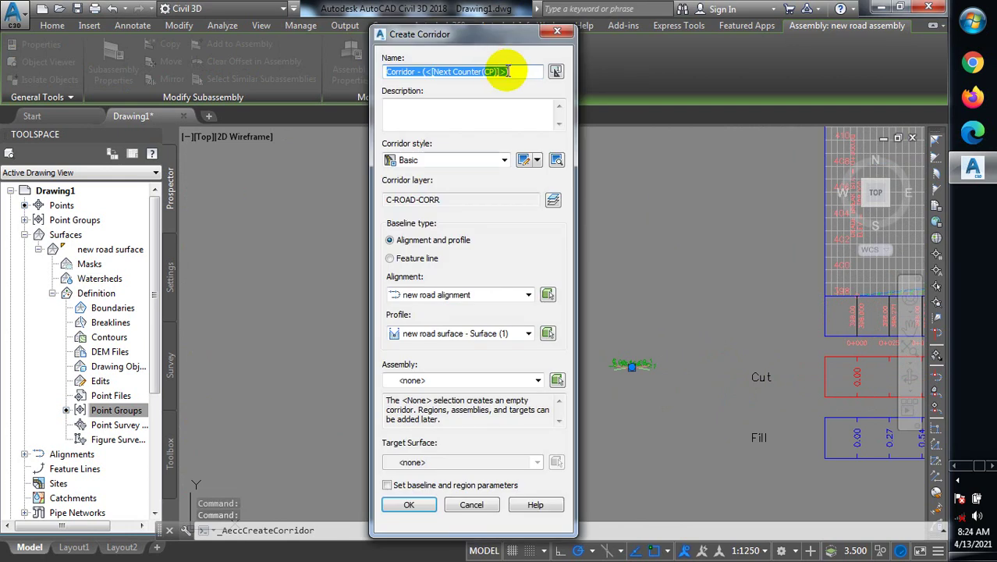
pyautogui.write('new r')
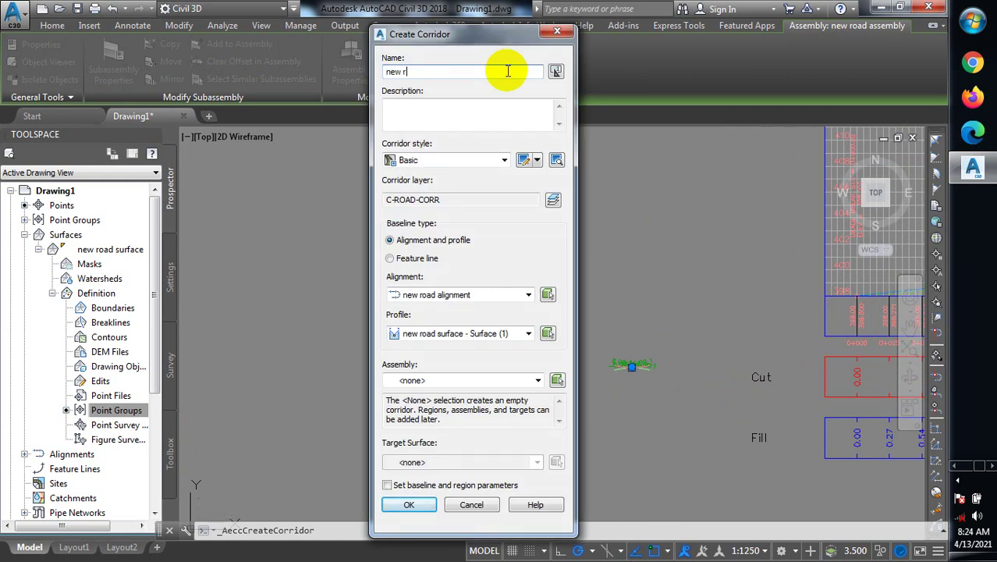
pyautogui.write('oad corridor')
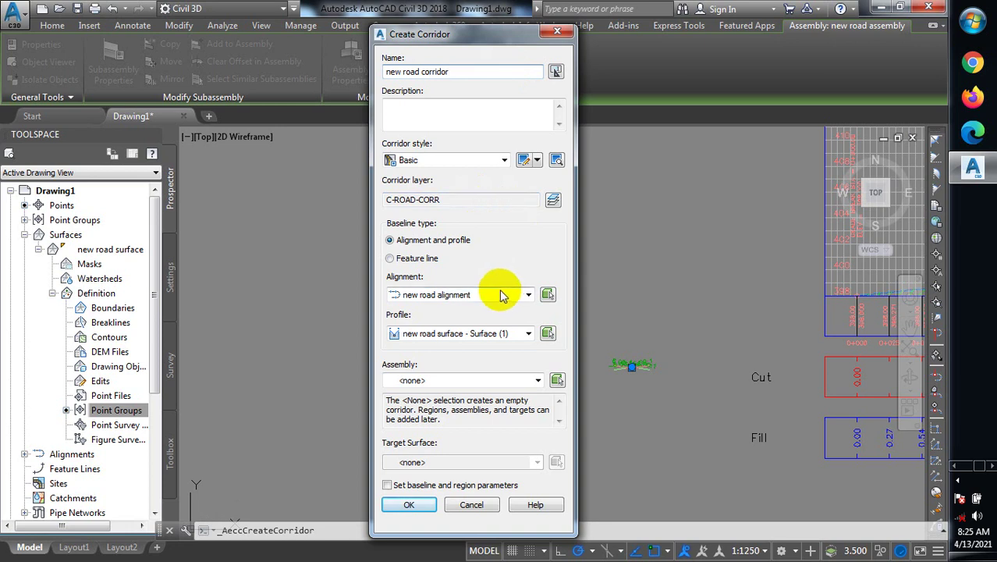
pyautogui.click(527, 296)
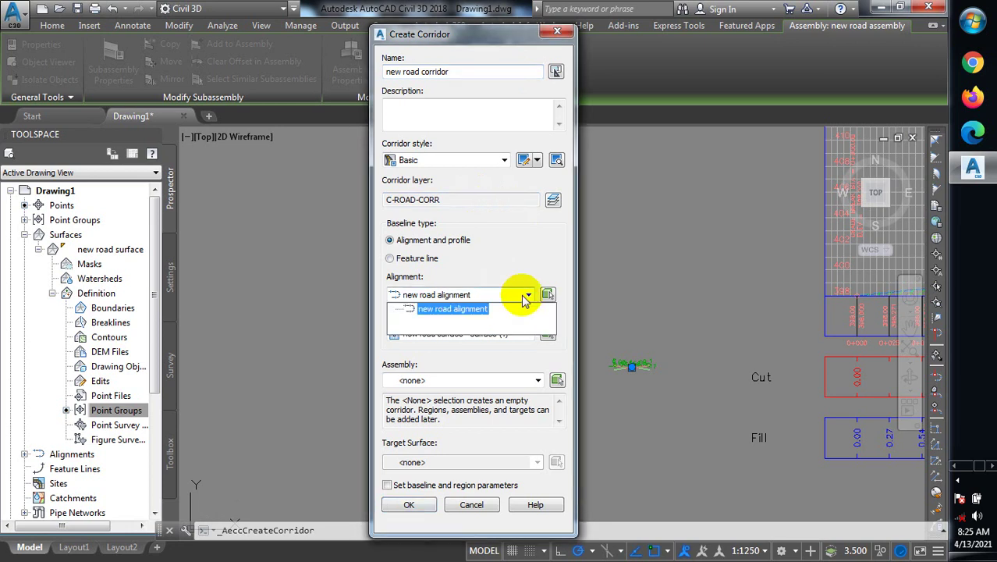
pyautogui.click(525, 300)
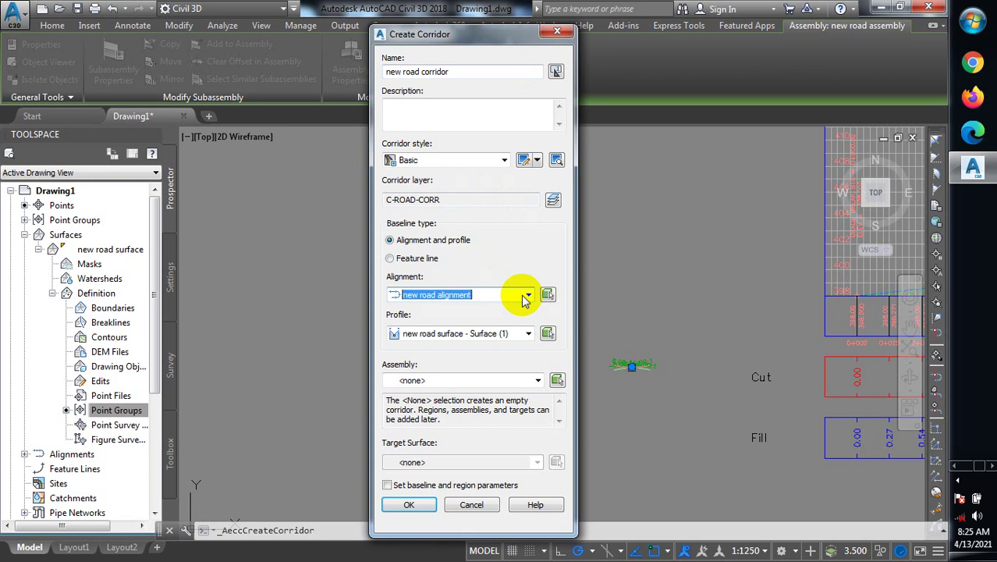
# Step: Assign new road assembly and the "propose profile new road" profile to the corridor
pyautogui.click(452, 381)
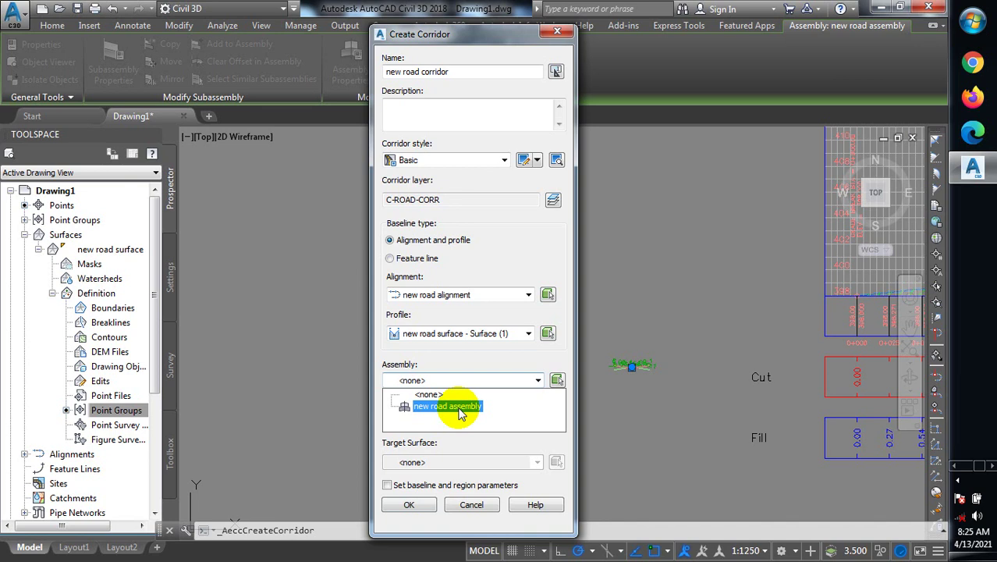
pyautogui.click(459, 406)
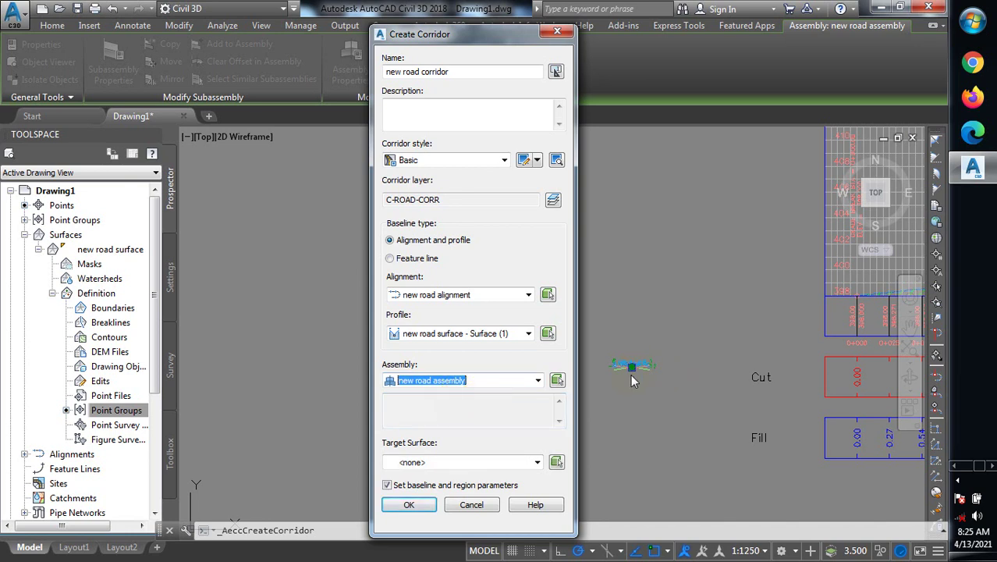
pyautogui.click(527, 334)
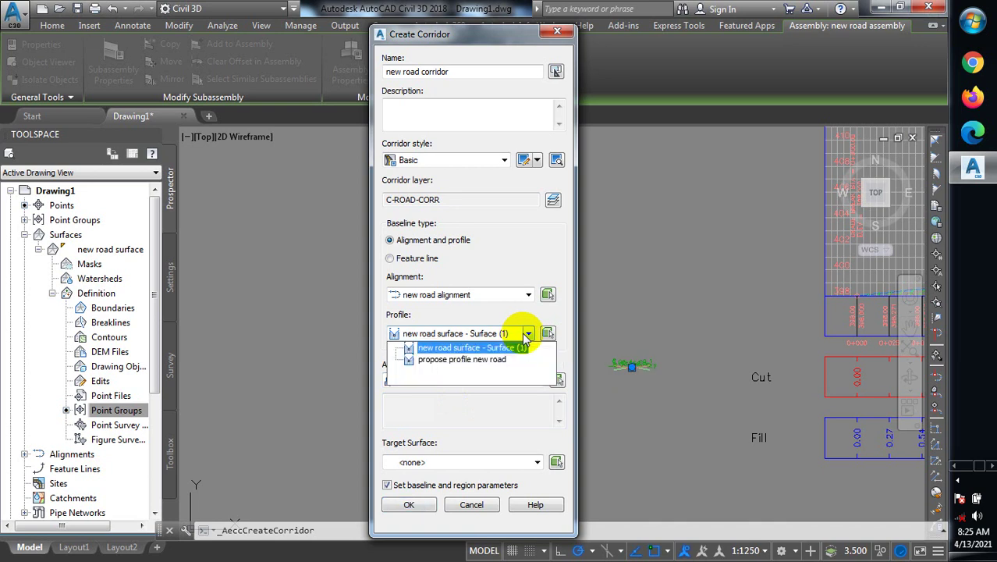
pyautogui.click(448, 367)
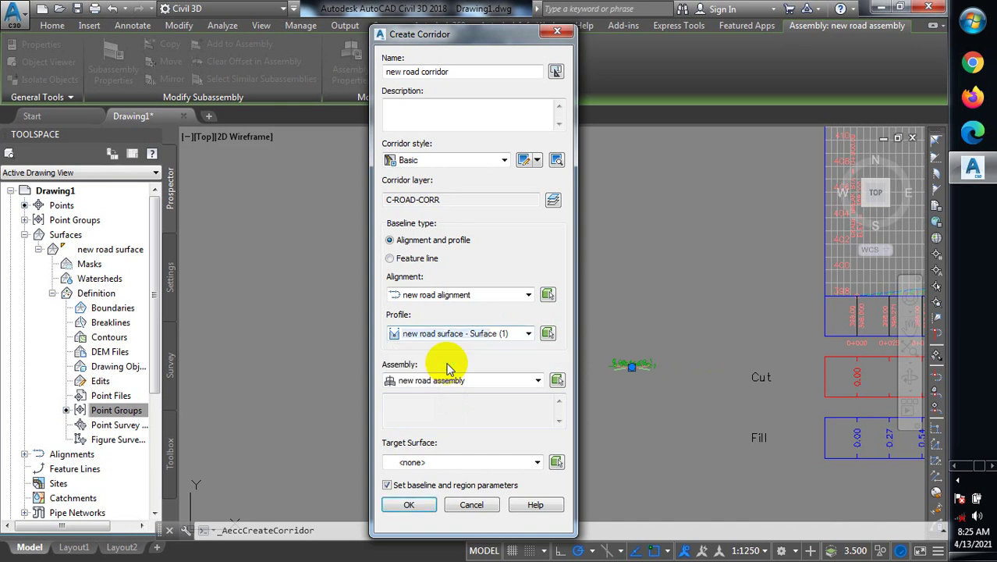
pyautogui.click(499, 335)
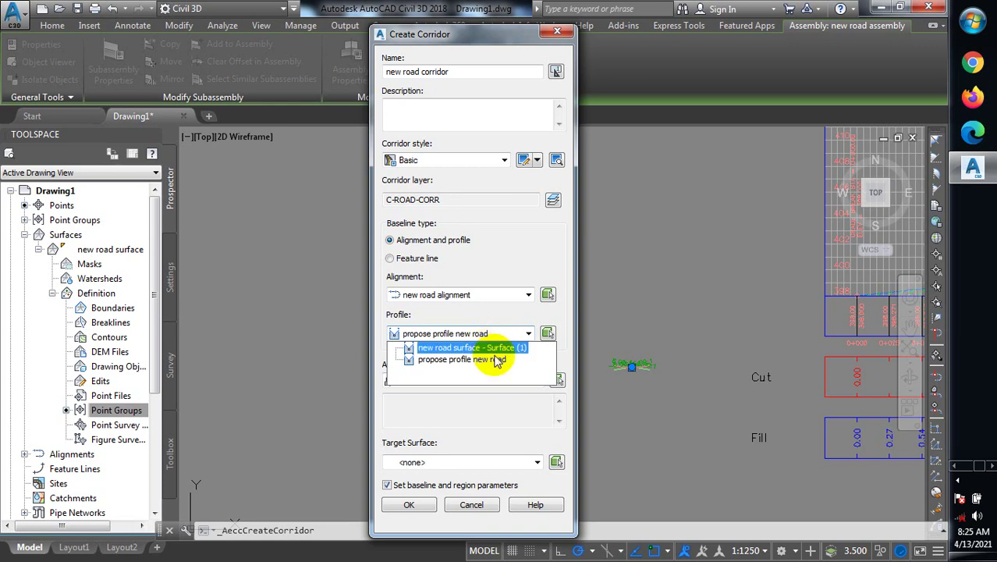
pyautogui.click(497, 360)
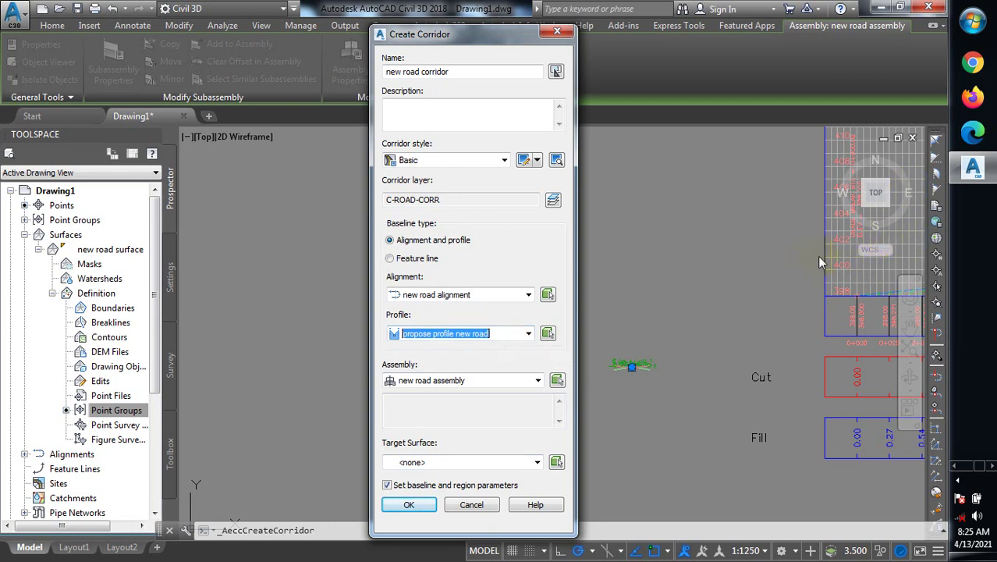
# Step: Set new road surface as the corridor's target surface and proceed to the baseline and region parameters
pyautogui.click(533, 463)
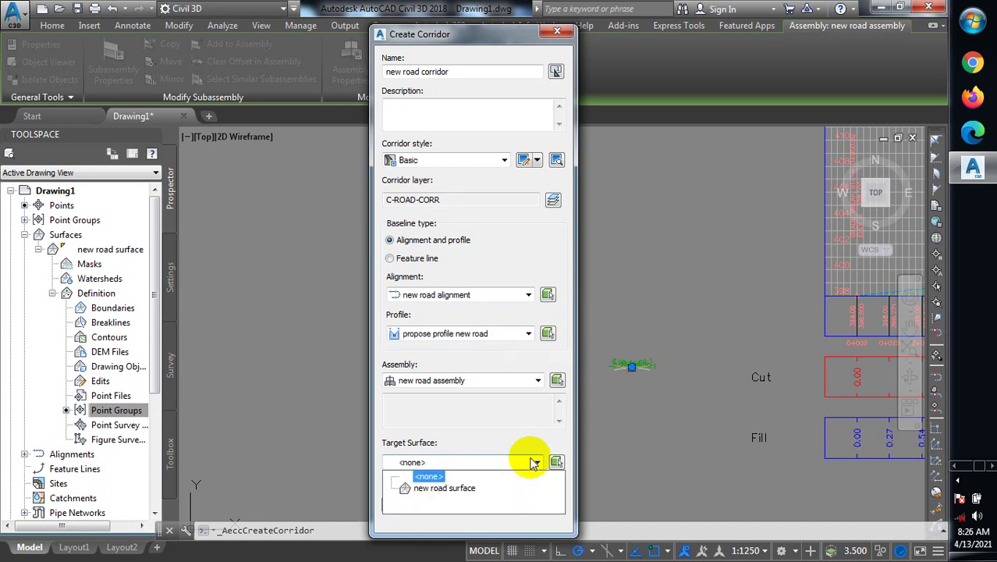
pyautogui.click(452, 487)
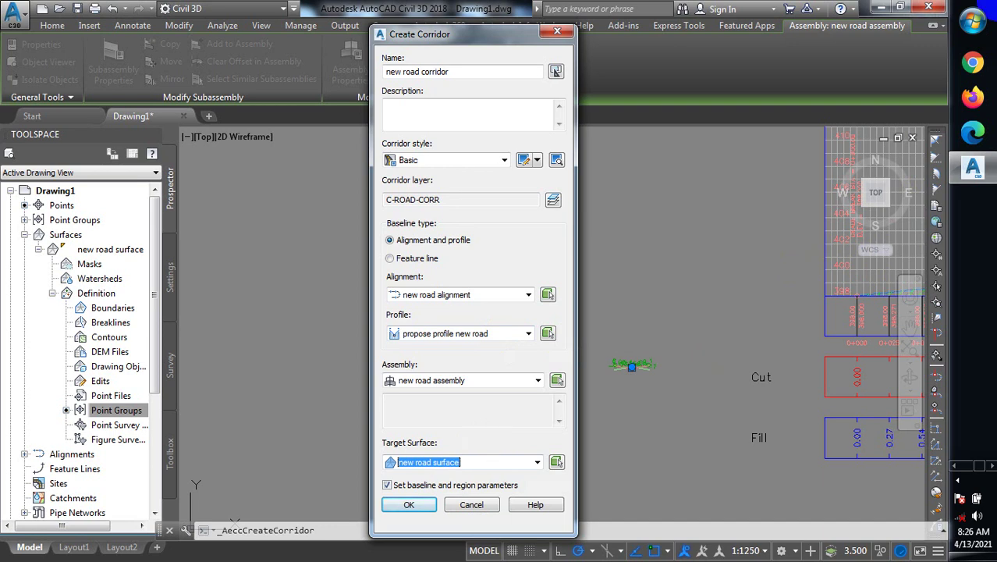
pyautogui.click(410, 505)
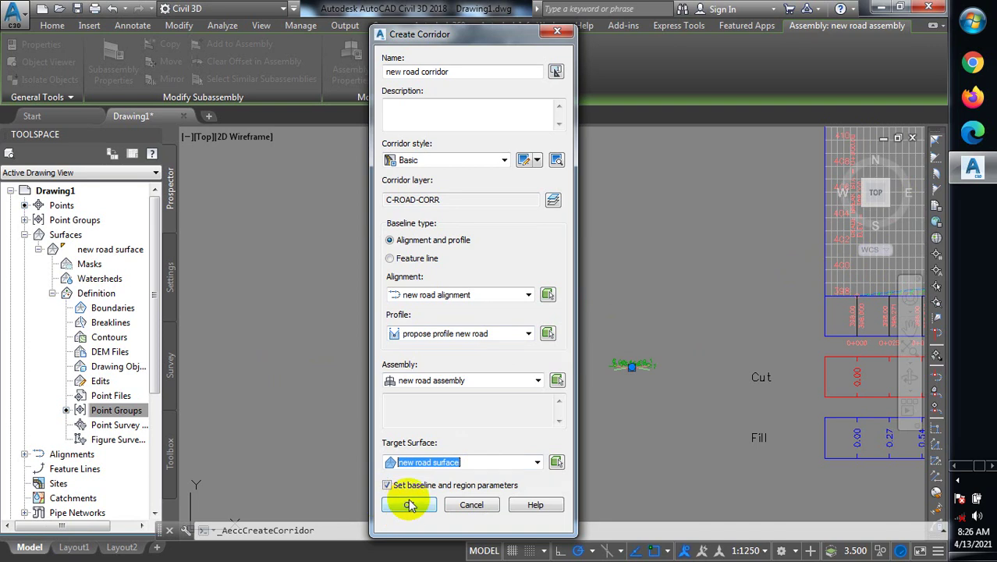
pyautogui.click(409, 505)
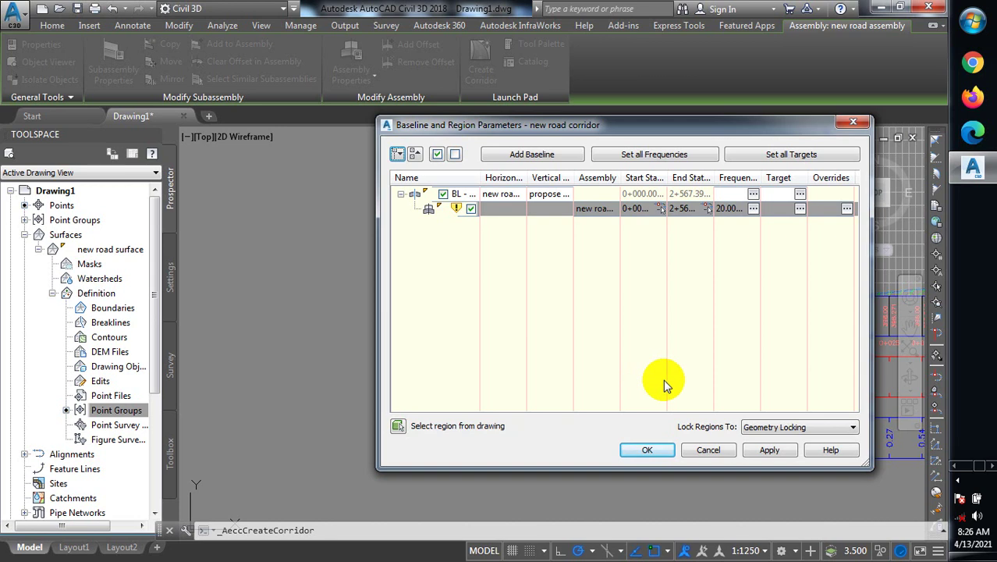
# Step: Edit the corridor region under the baseline and confirm new road assembly as its assembly
pyautogui.click(602, 209)
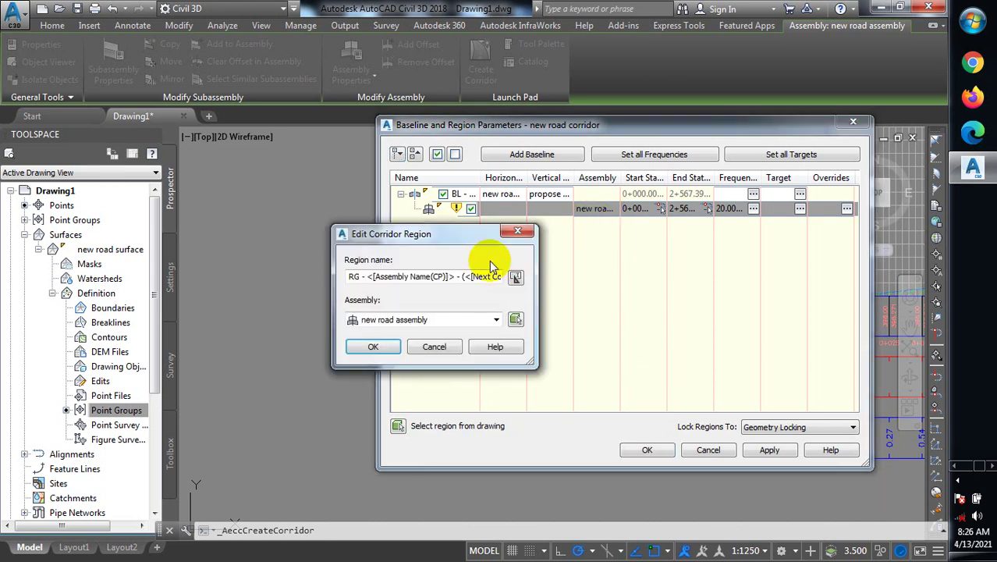
pyautogui.click(496, 320)
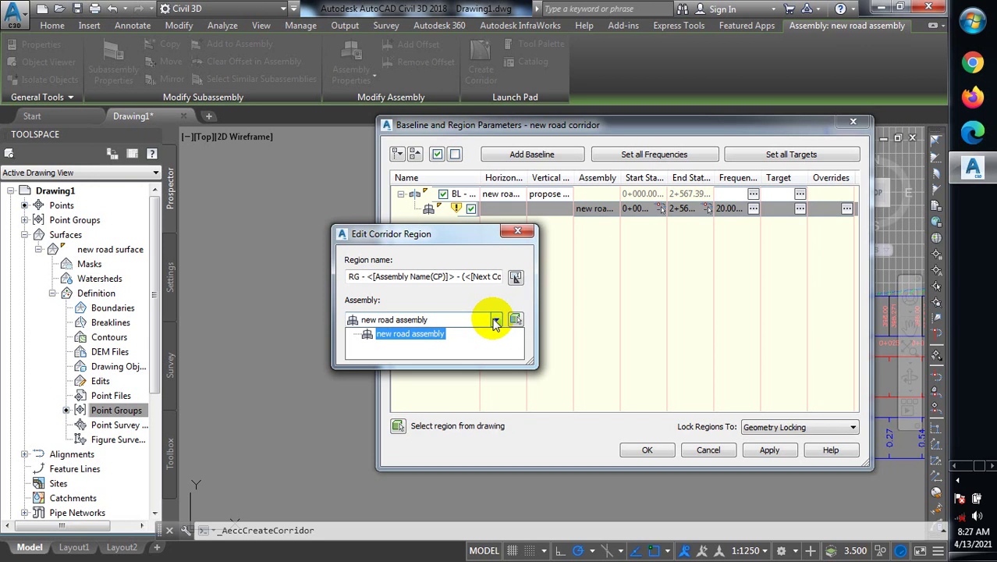
pyautogui.click(493, 321)
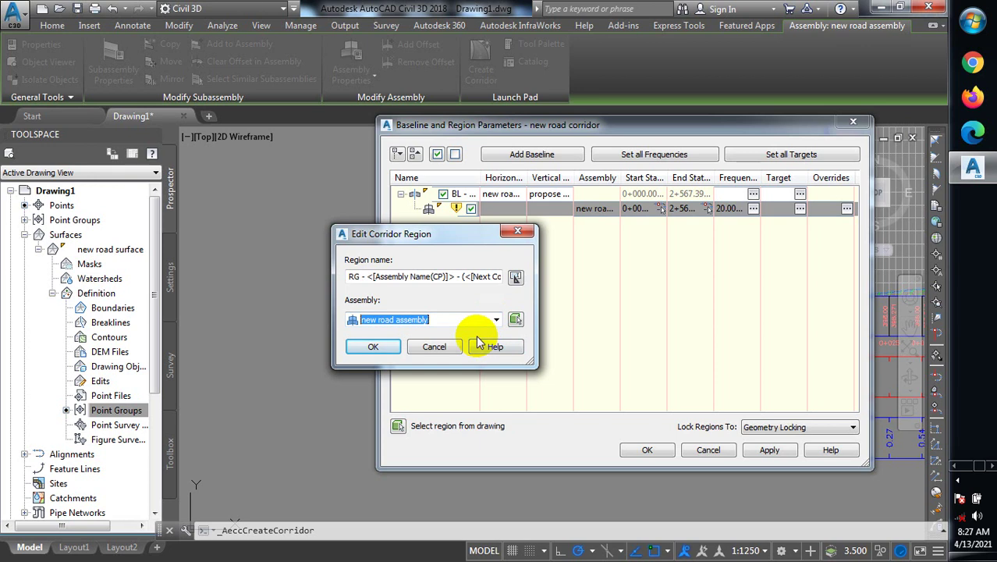
pyautogui.click(398, 353)
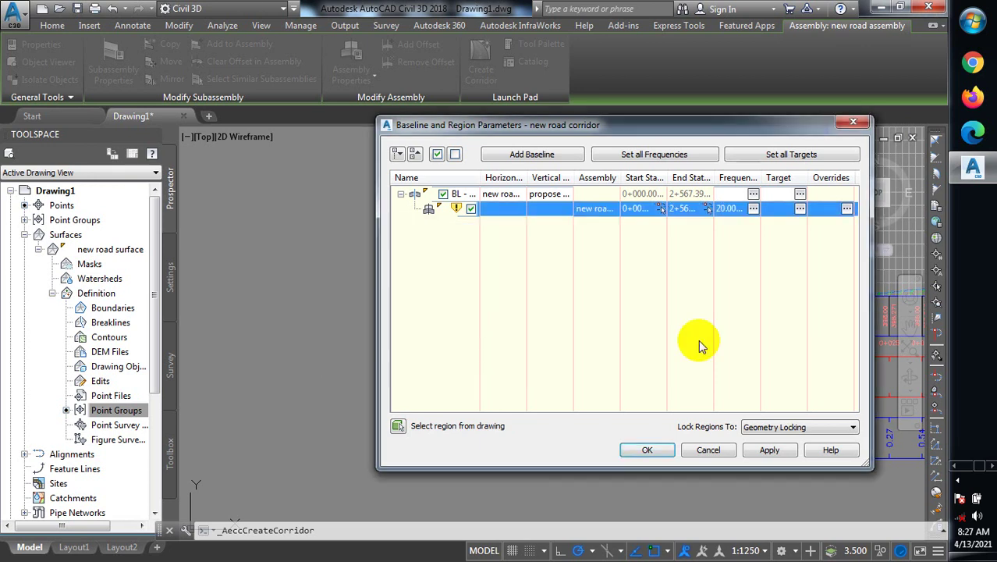
# Step: Accept the baseline and region parameters, rebuild the corridor and dismiss the event log
pyautogui.click(655, 451)
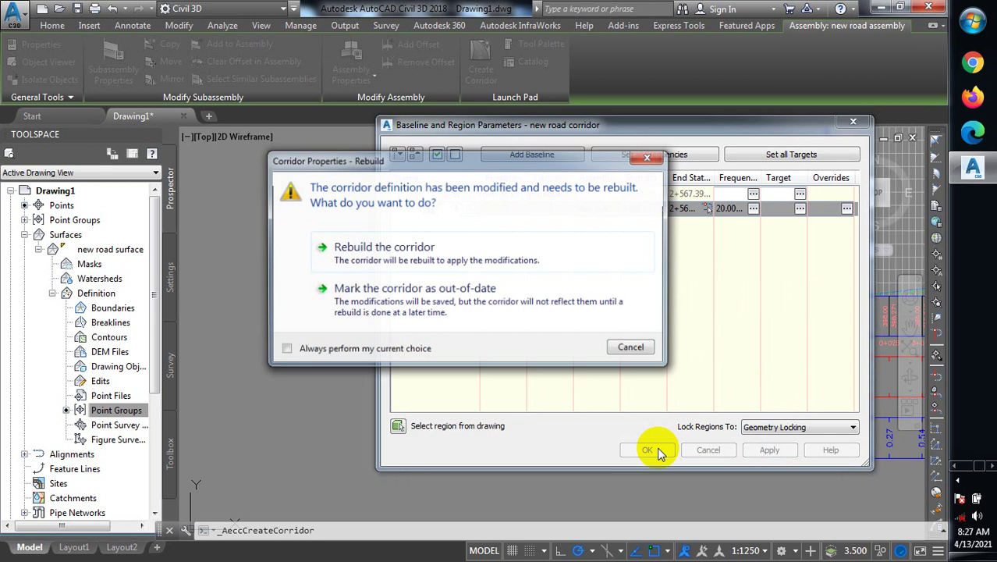
pyautogui.click(429, 268)
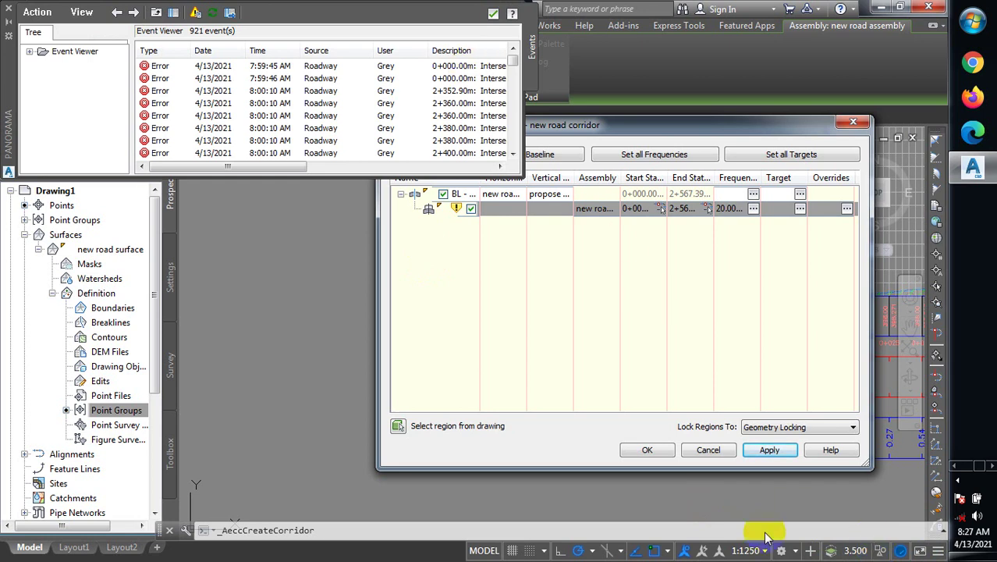
pyautogui.click(770, 452)
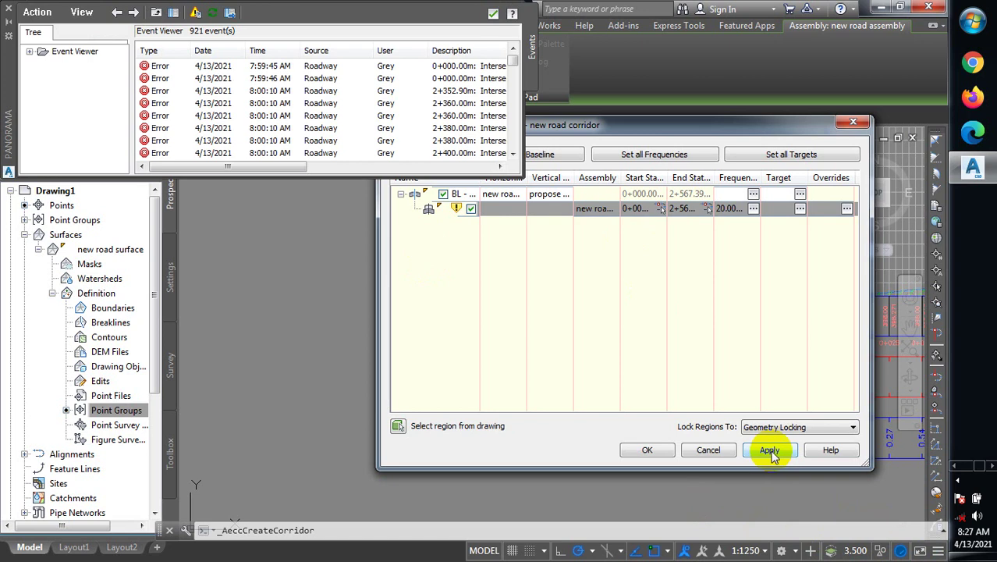
pyautogui.click(768, 453)
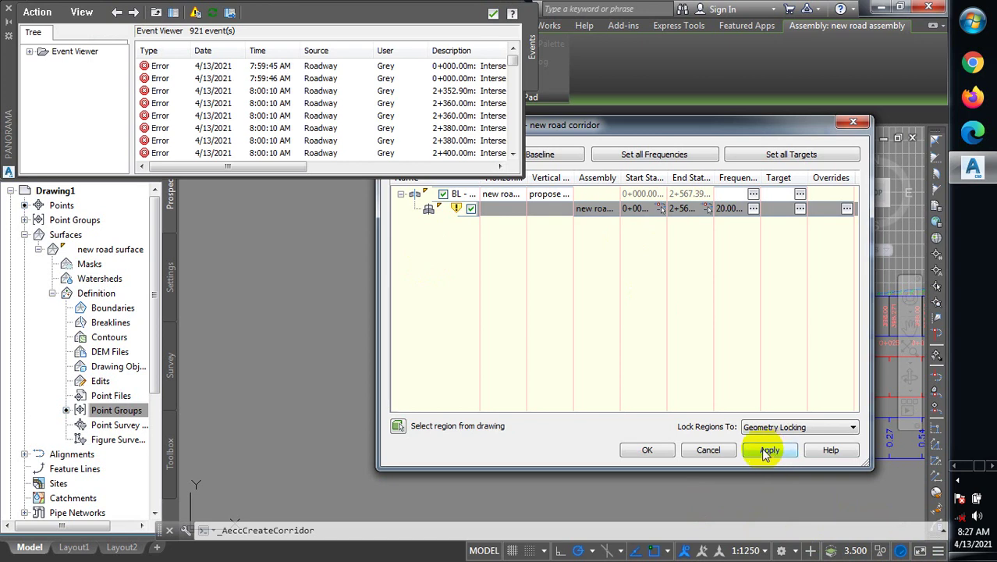
pyautogui.click(654, 450)
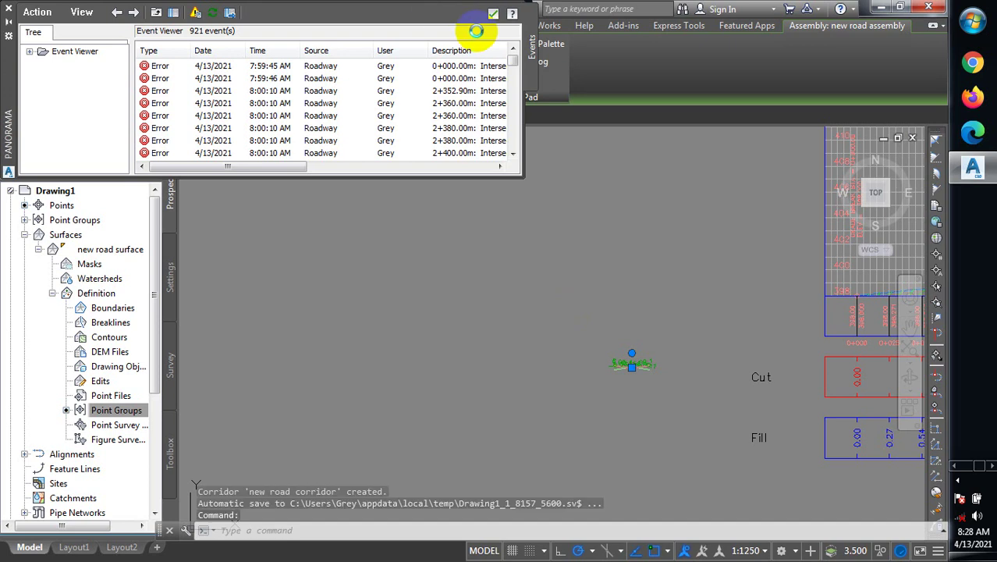
pyautogui.click(493, 13)
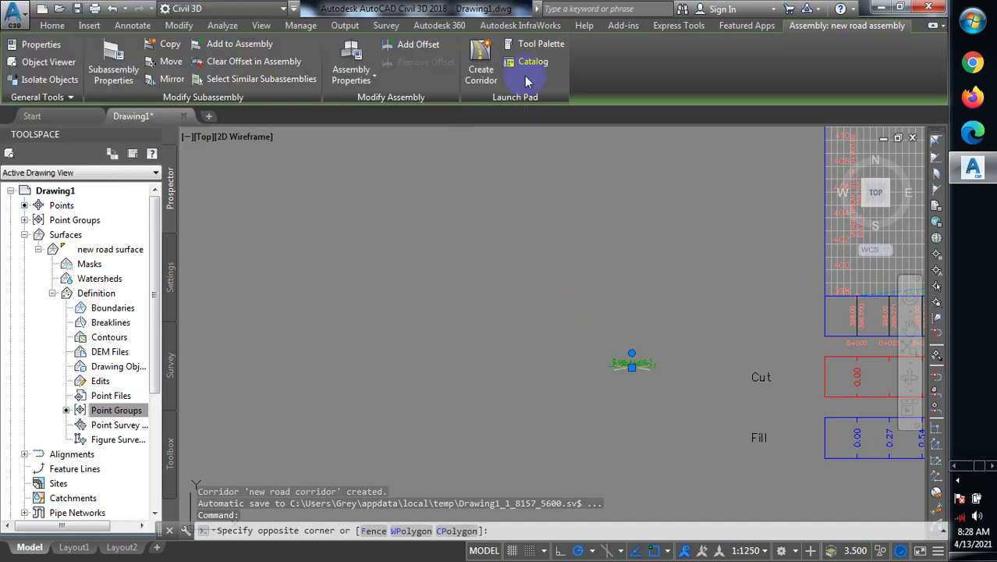
pyautogui.click(549, 382)
# Step: Examine the new corridor along the alignment, including its daylight edges and section lines around stations 0+675 to 0+800
pyautogui.scroll(-2, 642, 266)
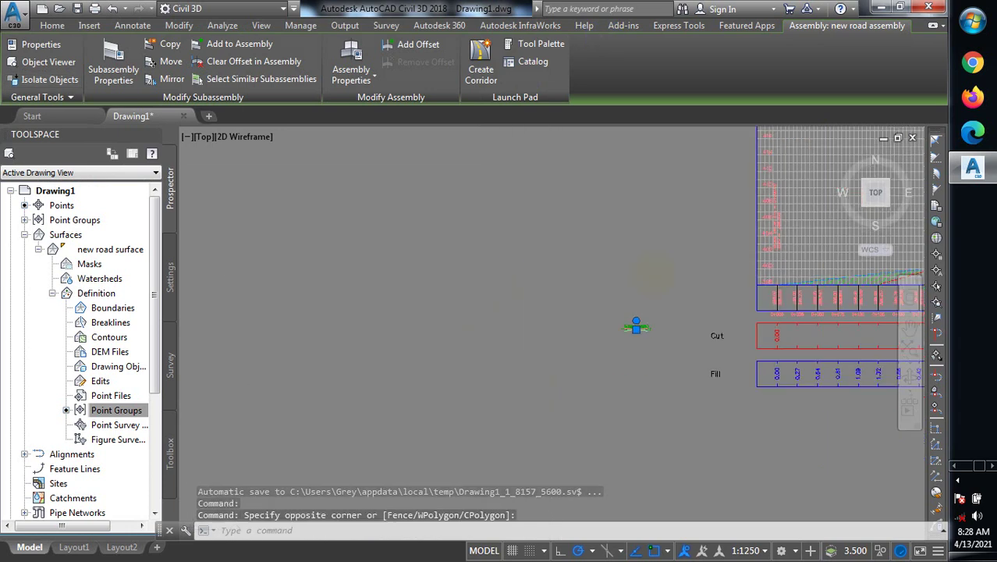
pyautogui.scroll(-4, 653, 272)
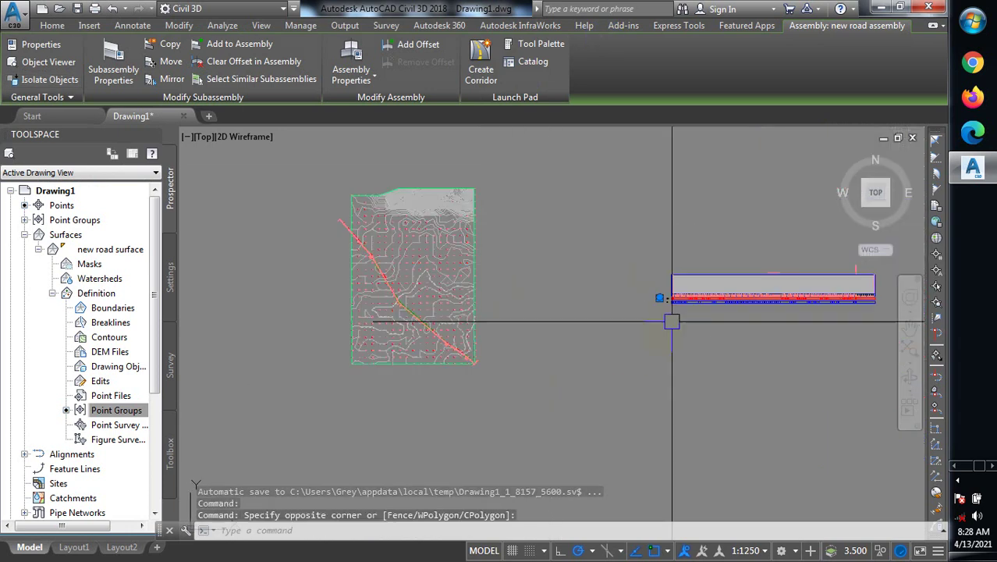
pyautogui.scroll(7, 446, 332)
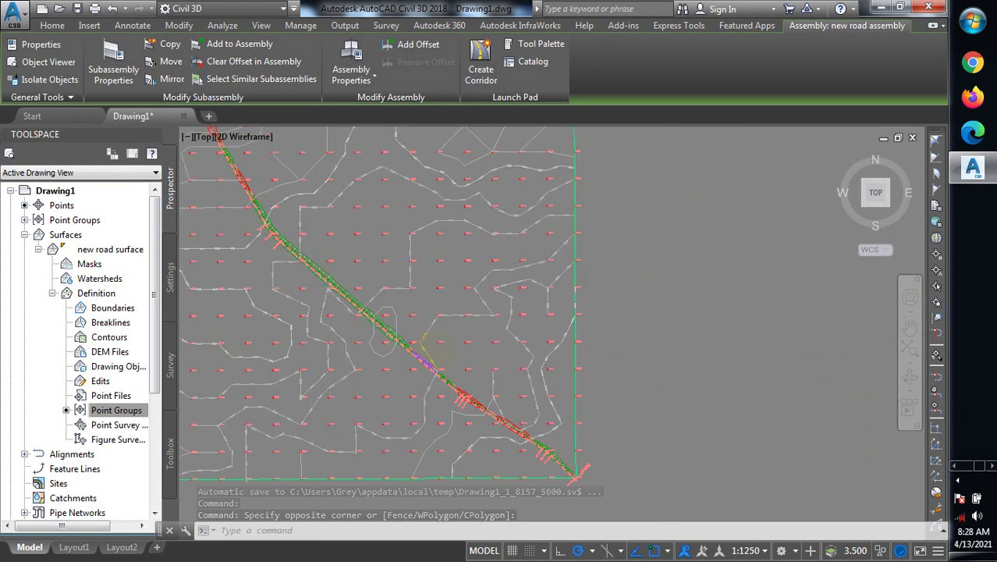
pyautogui.scroll(5, 382, 325)
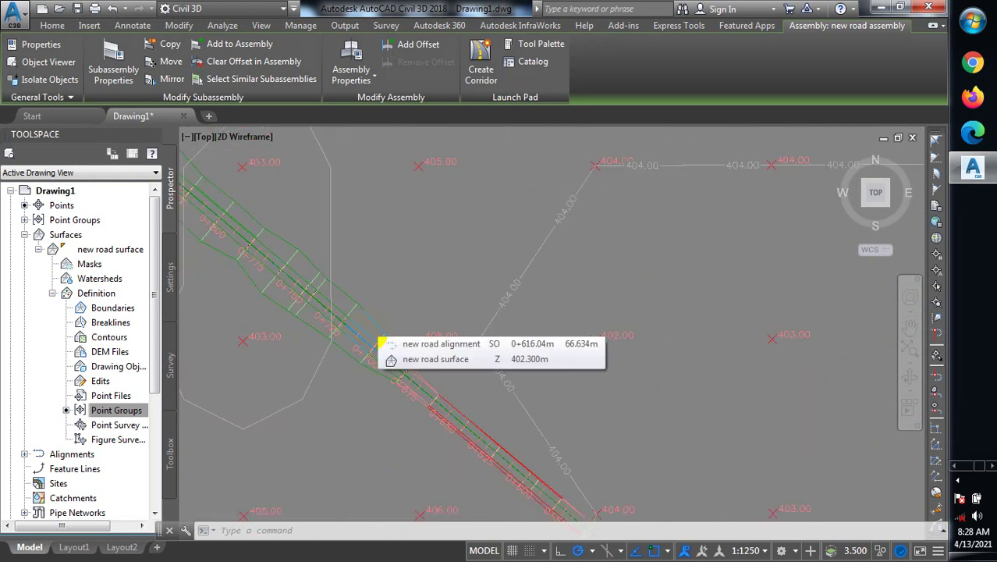
pyautogui.scroll(3, 360, 334)
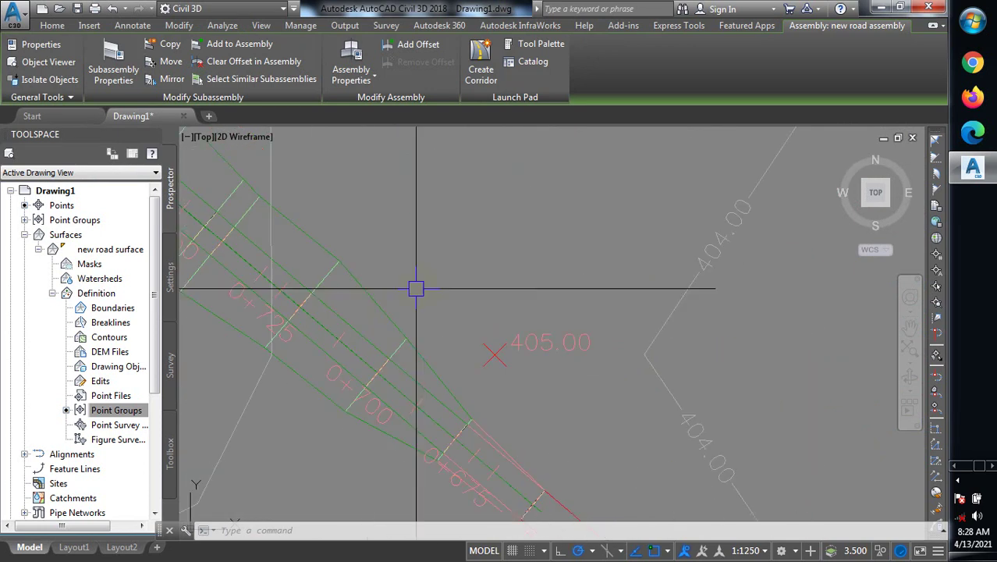
pyautogui.scroll(-5, 435, 276)
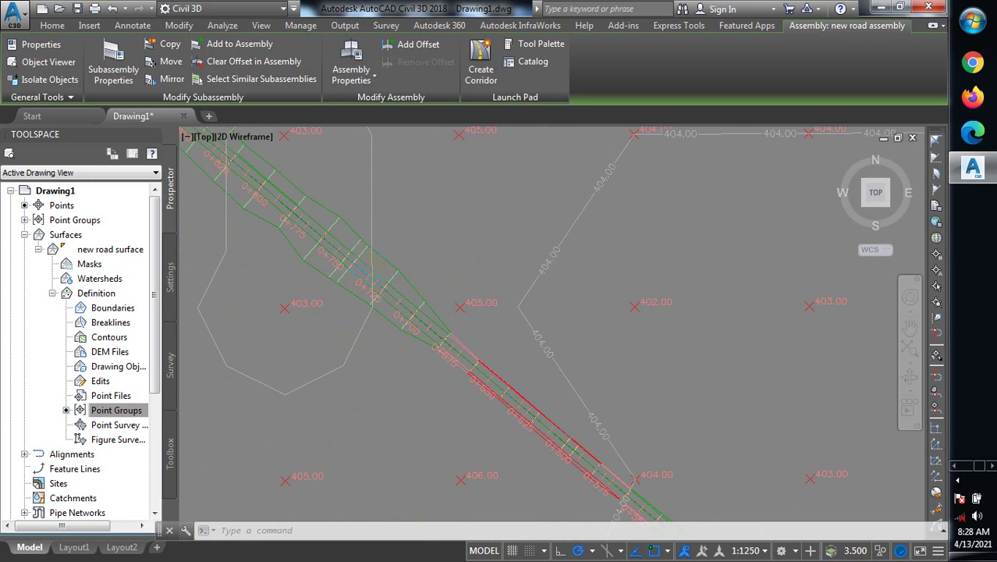
pyautogui.scroll(5, 361, 263)
pyautogui.scroll(2, 371, 264)
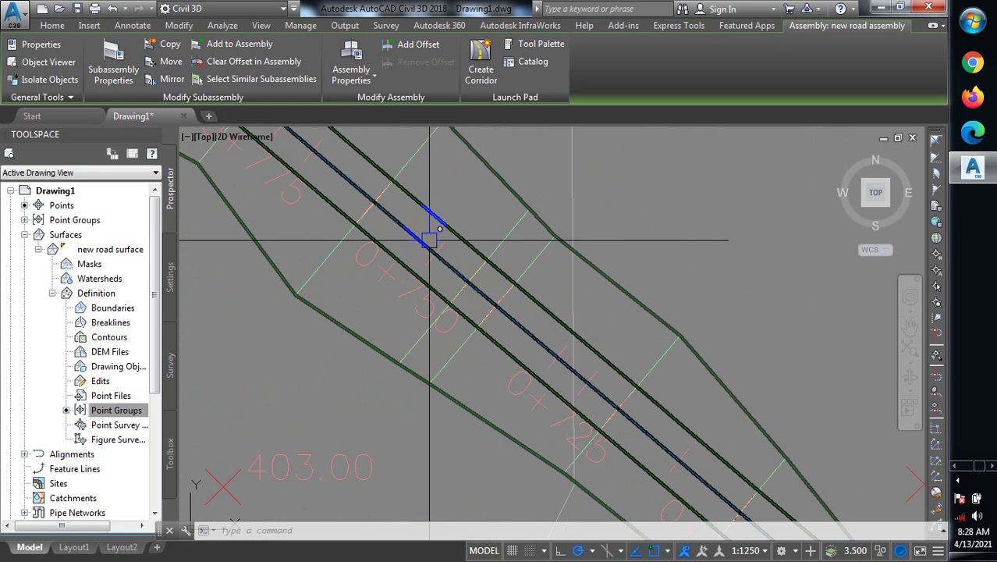
pyautogui.scroll(5, 425, 169)
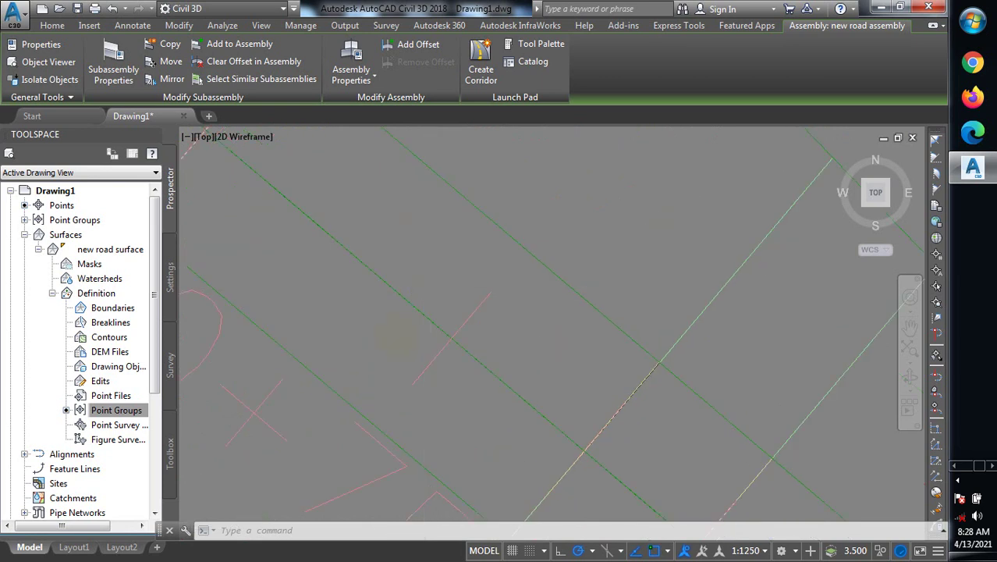
pyautogui.scroll(-2, 413, 326)
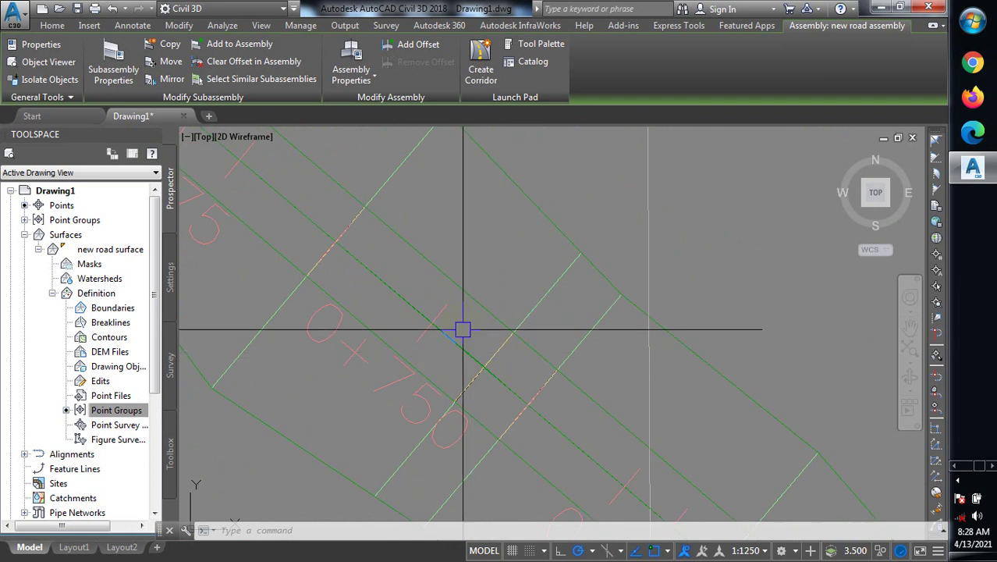
pyautogui.scroll(-3, 460, 327)
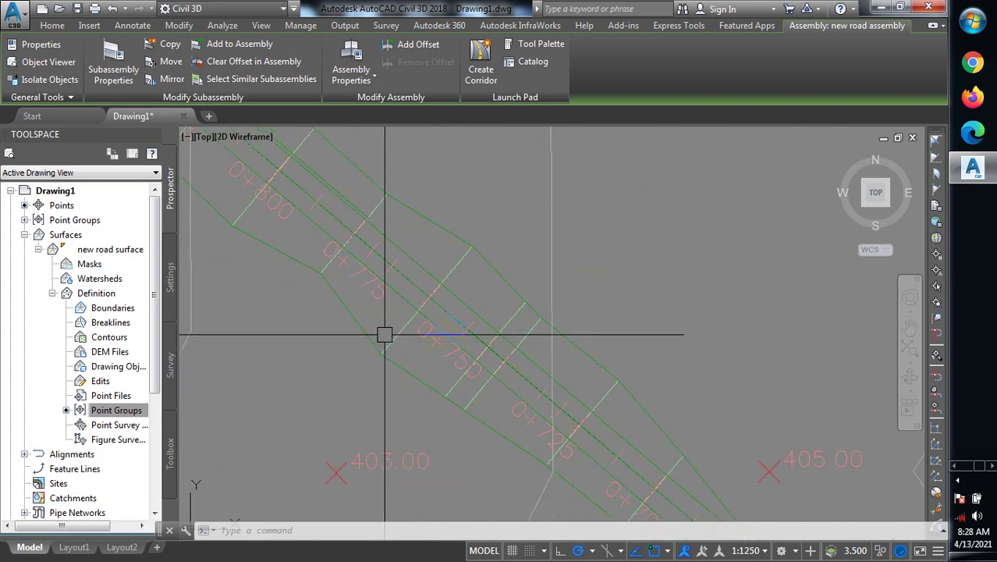
# Step: Examine the corridor's daylight edges and section lines along the alignment from about station 0+500 down to the curve near 0+125
pyautogui.scroll(-5, 552, 327)
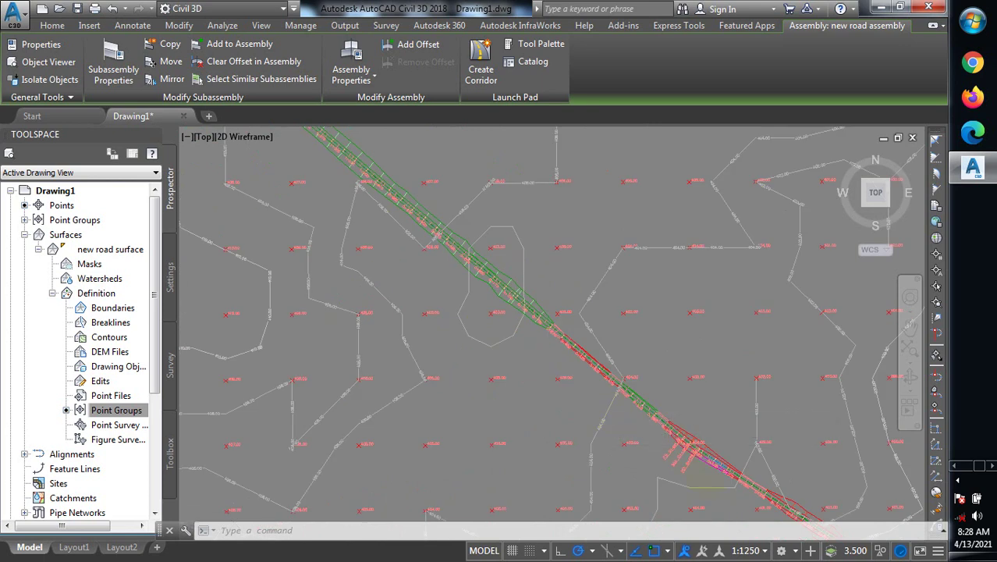
pyautogui.scroll(4, 608, 390)
pyautogui.scroll(3, 733, 423)
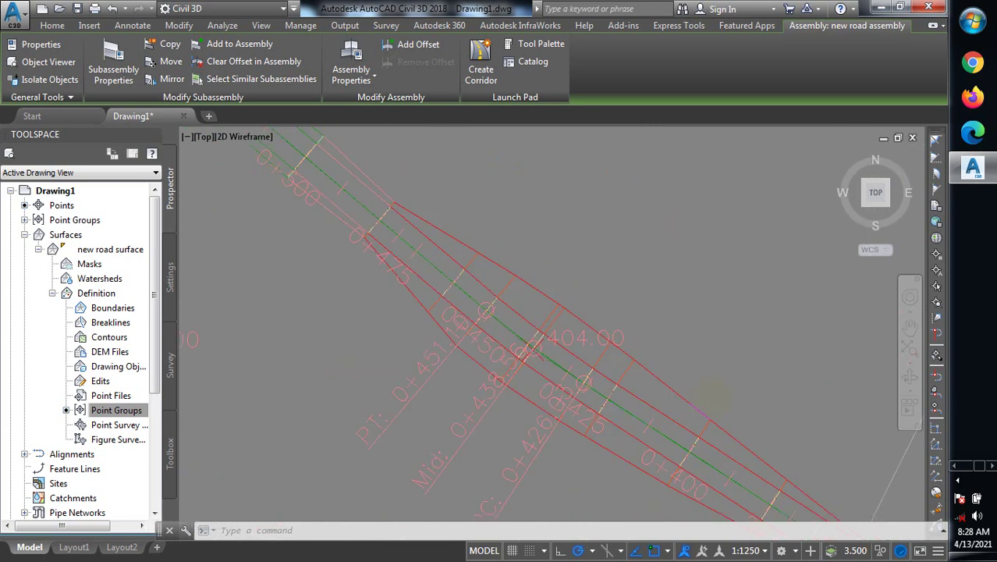
pyautogui.scroll(-3, 405, 332)
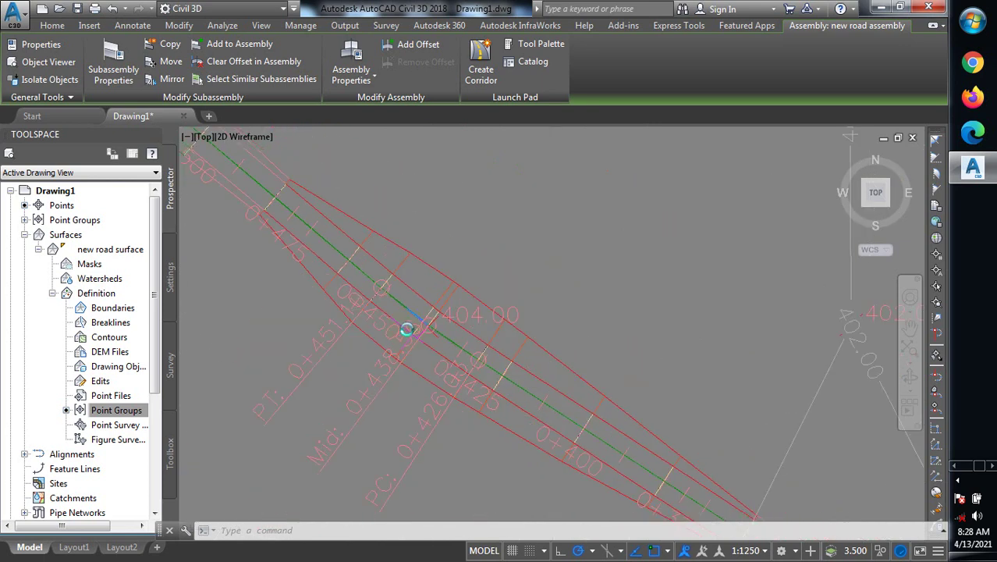
pyautogui.scroll(-2, 411, 344)
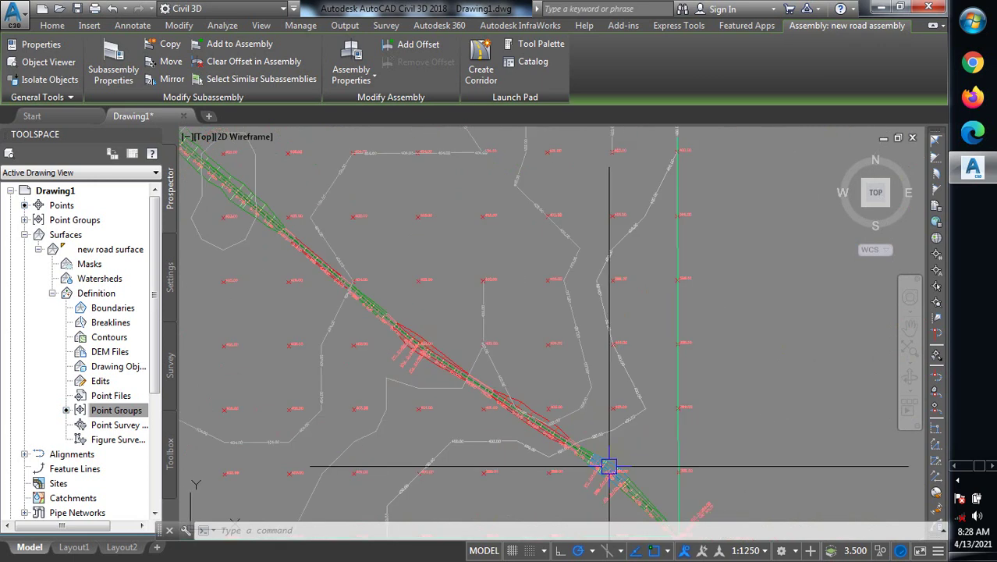
pyautogui.scroll(2, 618, 478)
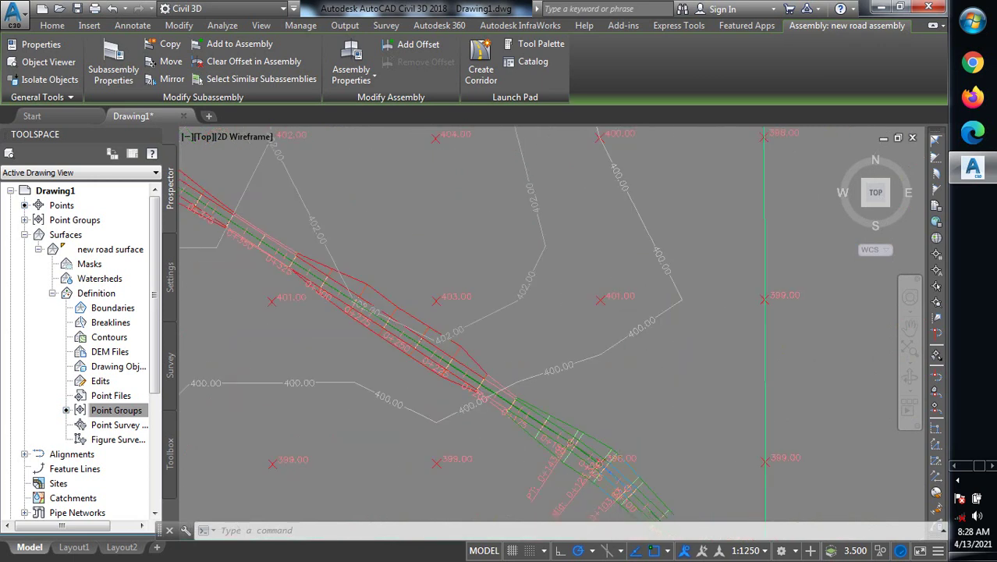
pyautogui.click(619, 478)
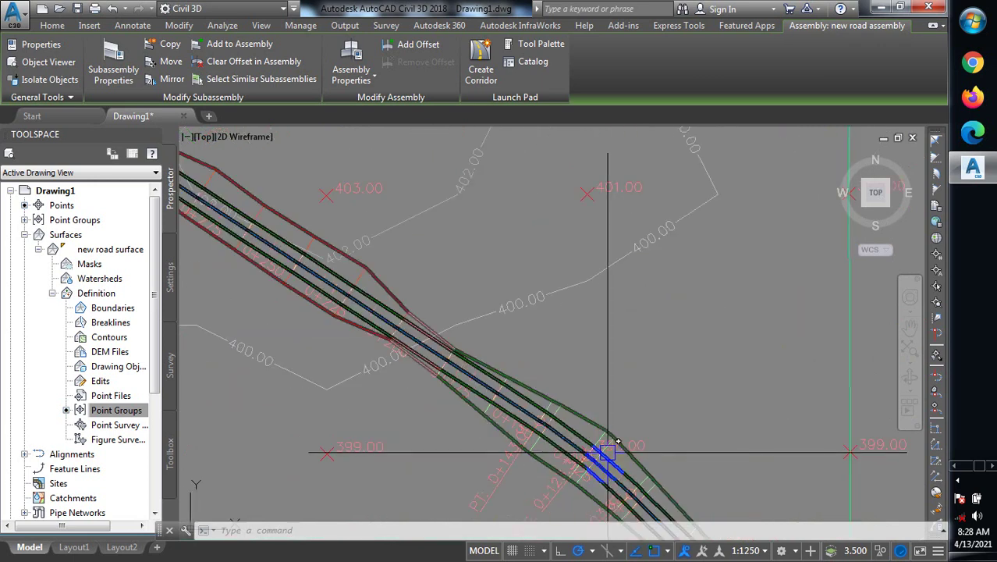
pyautogui.scroll(5, 608, 451)
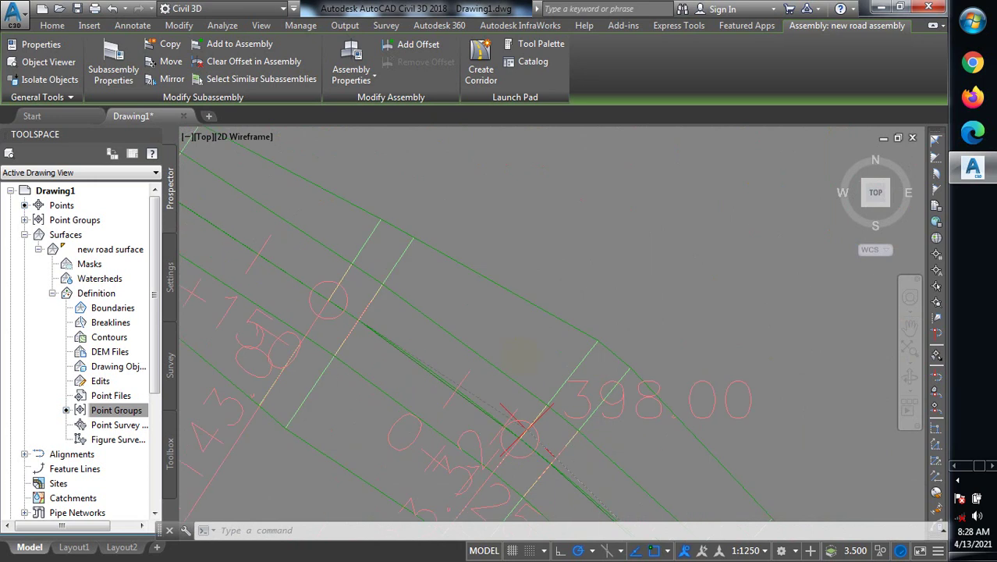
pyautogui.scroll(-6, 514, 386)
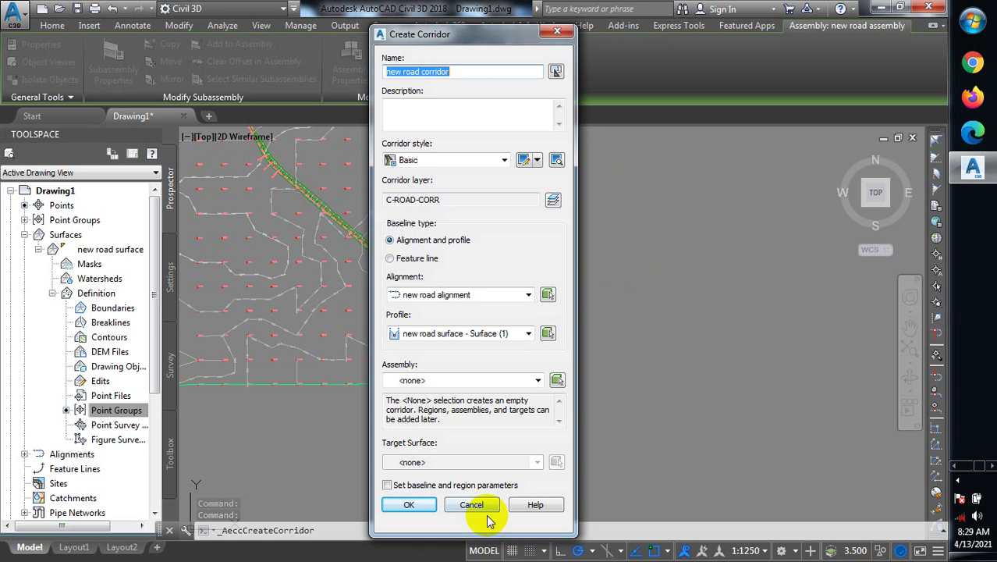
# Step: For another corridor on new road alignment, set new road assembly as the assembly and new road surface as the target surface
pyautogui.click(537, 380)
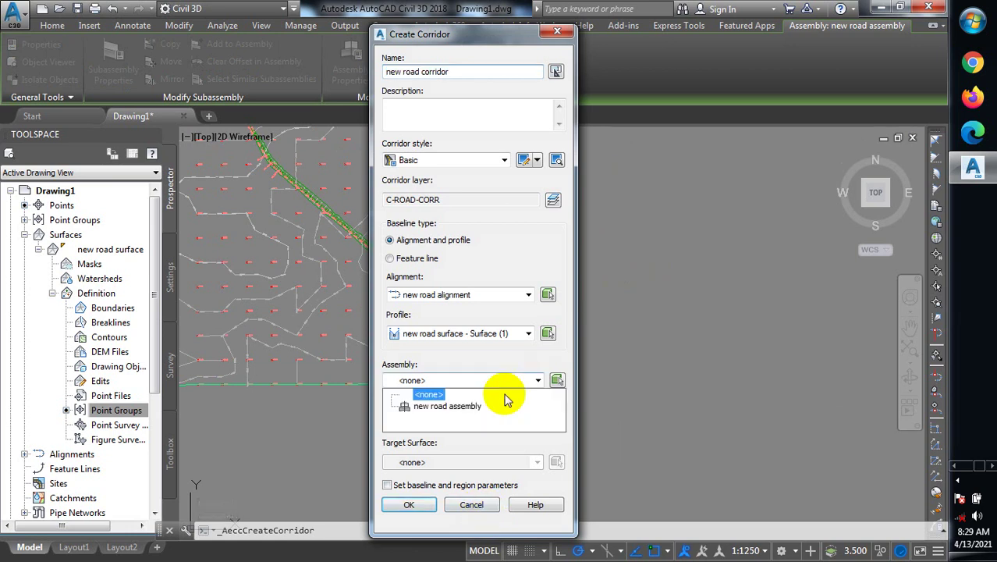
pyautogui.click(445, 407)
pyautogui.click(463, 463)
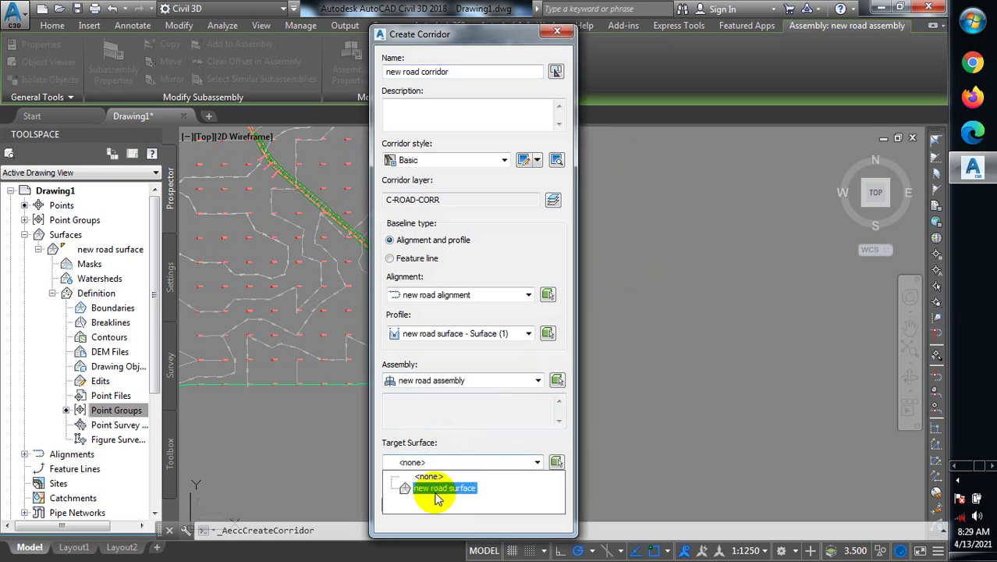
pyautogui.click(437, 544)
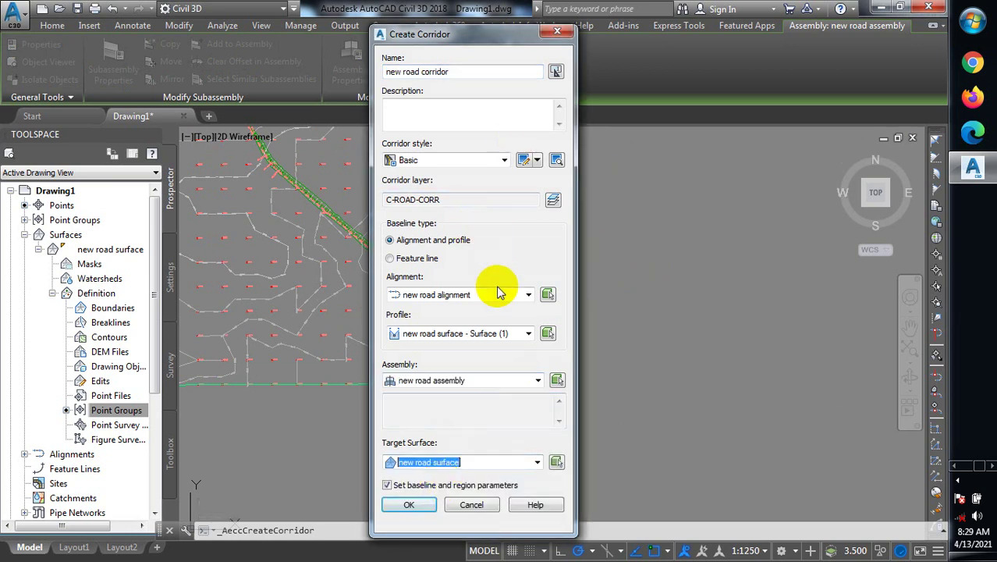
# Step: Set propose profile new road as the corridor's profile and proceed to the baseline and region parameters
pyautogui.click(527, 334)
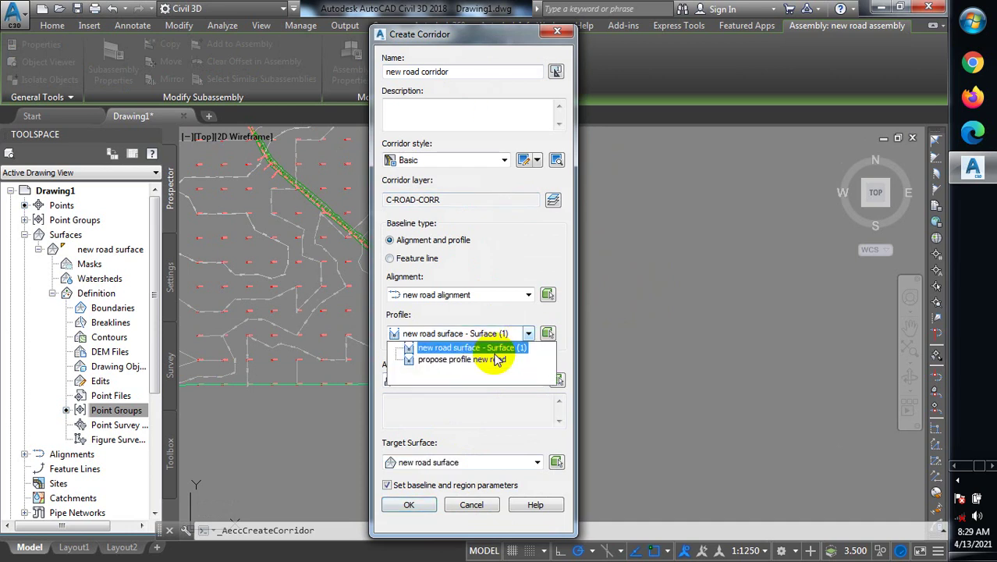
pyautogui.click(497, 358)
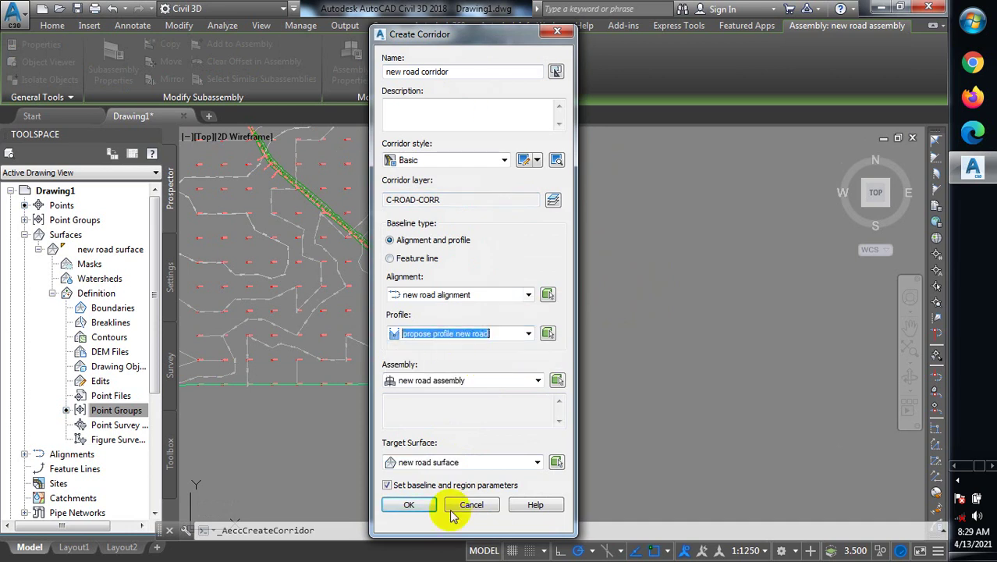
pyautogui.click(409, 503)
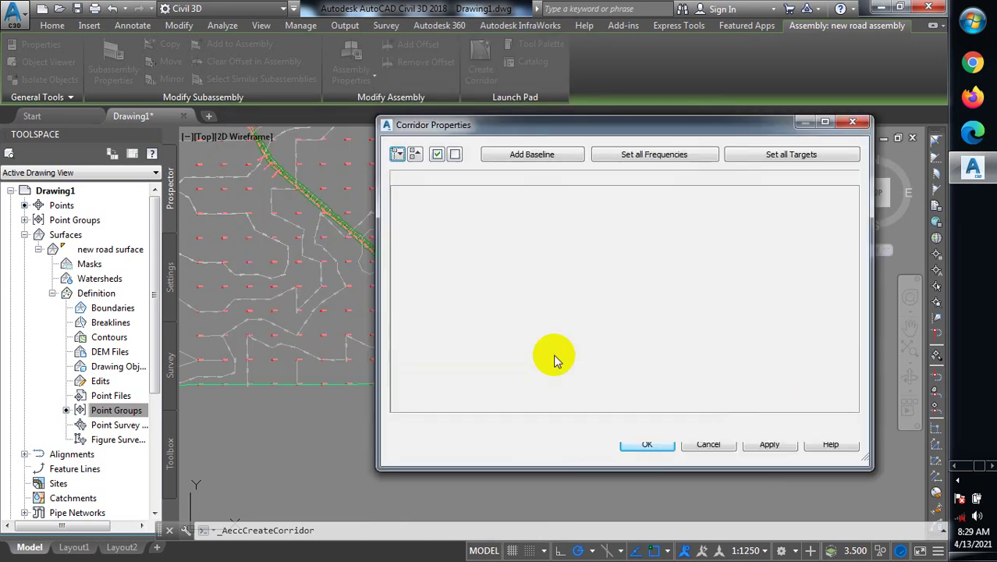
# Step: Accept the baseline and region parameters, rebuild the corridor and close the parameters dialog
pyautogui.click(633, 448)
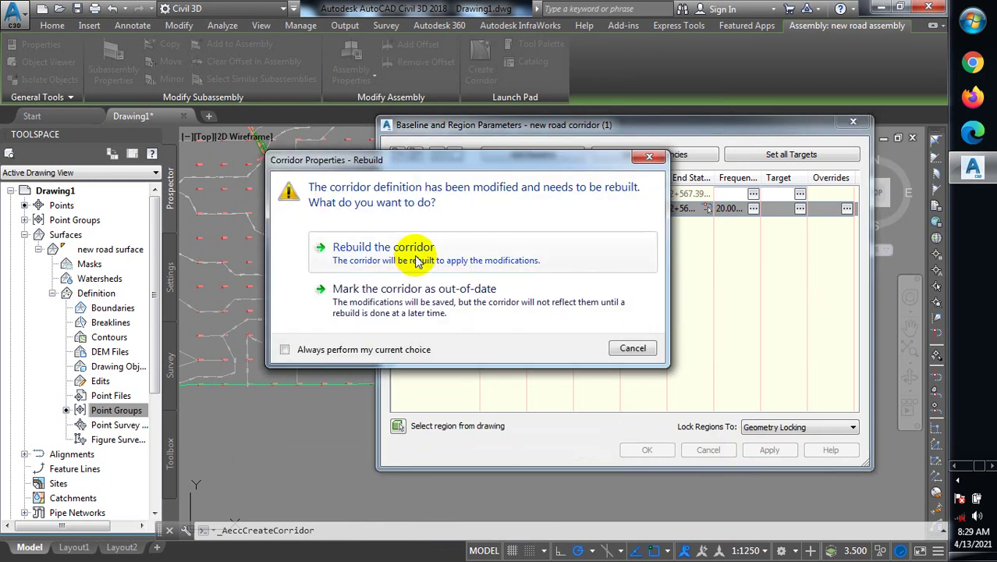
pyautogui.click(417, 257)
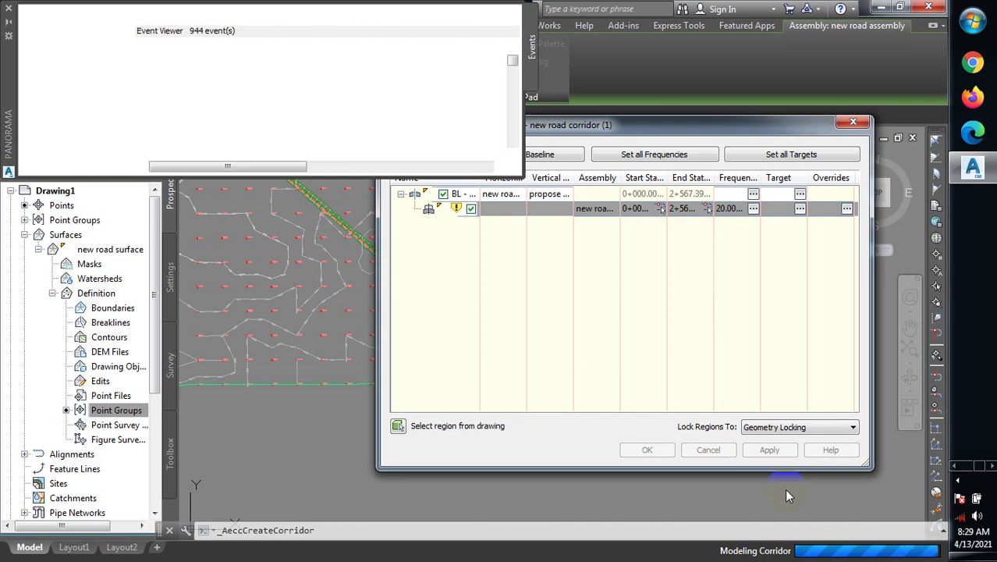
pyautogui.click(769, 451)
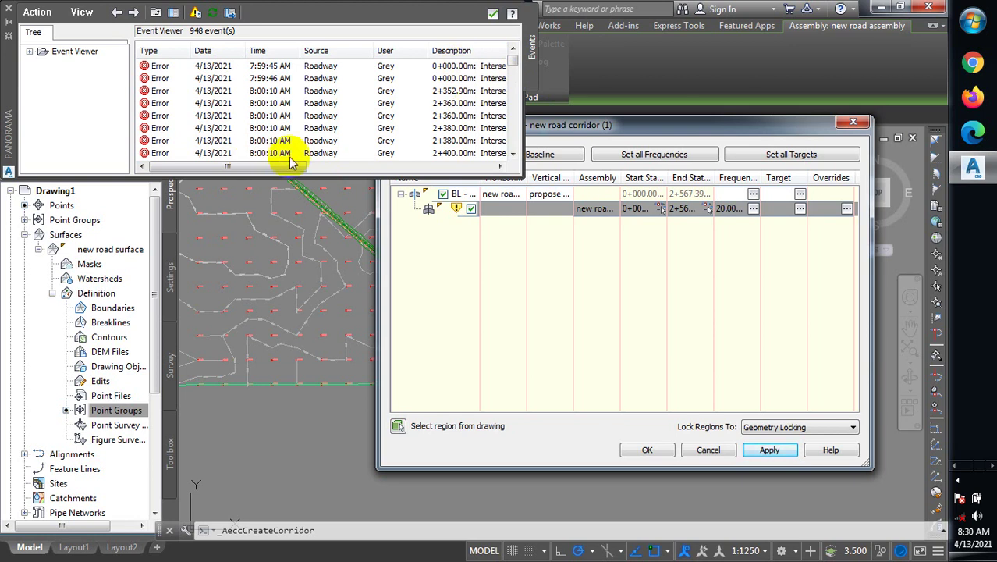
pyautogui.click(851, 122)
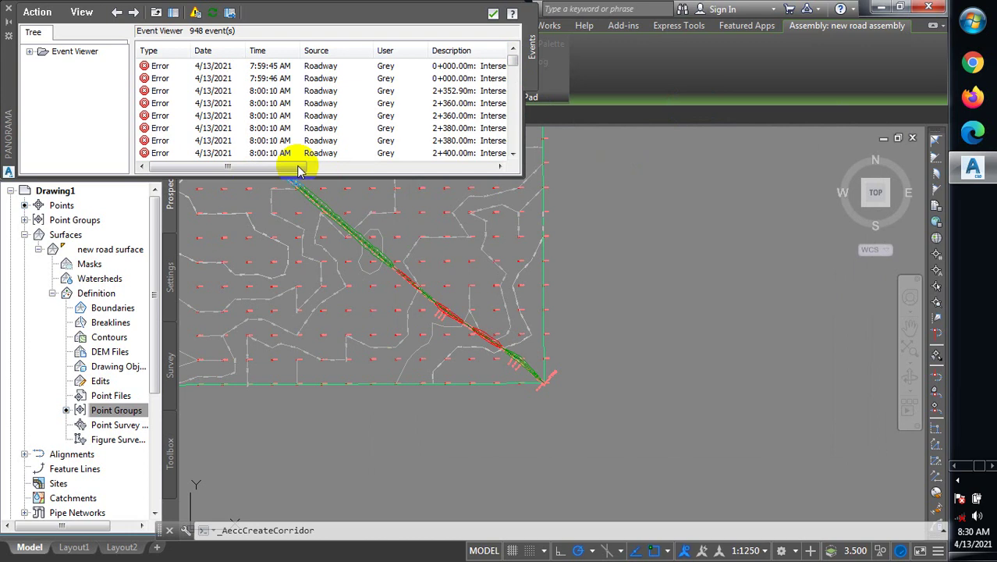
# Step: Review the corridor rebuild errors in the event log, including their stations and descriptions, and dismiss the log
pyautogui.click(433, 165)
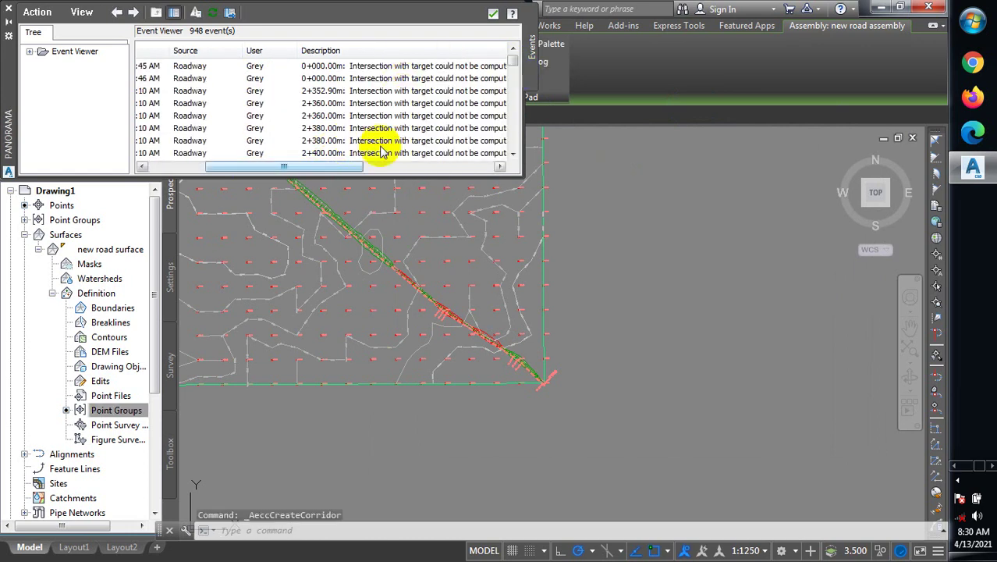
pyautogui.moveTo(303, 166); pyautogui.dragTo(235, 166)
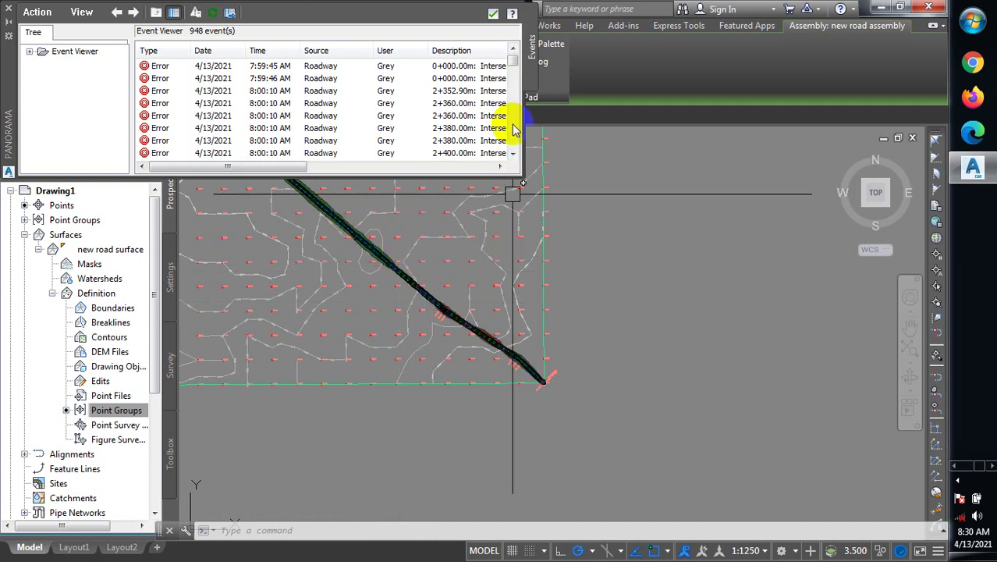
pyautogui.click(511, 154)
pyautogui.click(512, 155)
pyautogui.click(511, 154)
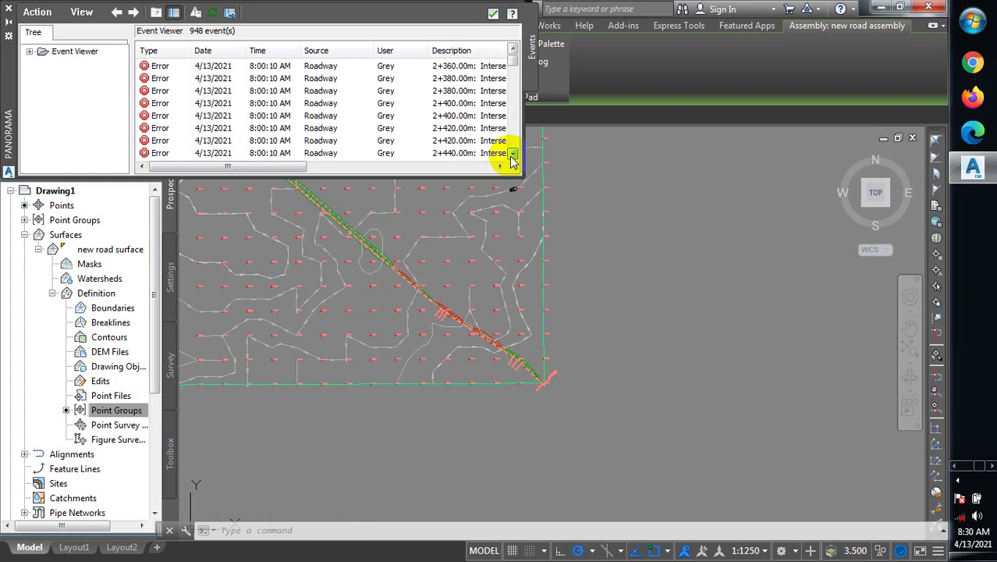
pyautogui.click(512, 154)
pyautogui.click(511, 154)
pyautogui.click(512, 154)
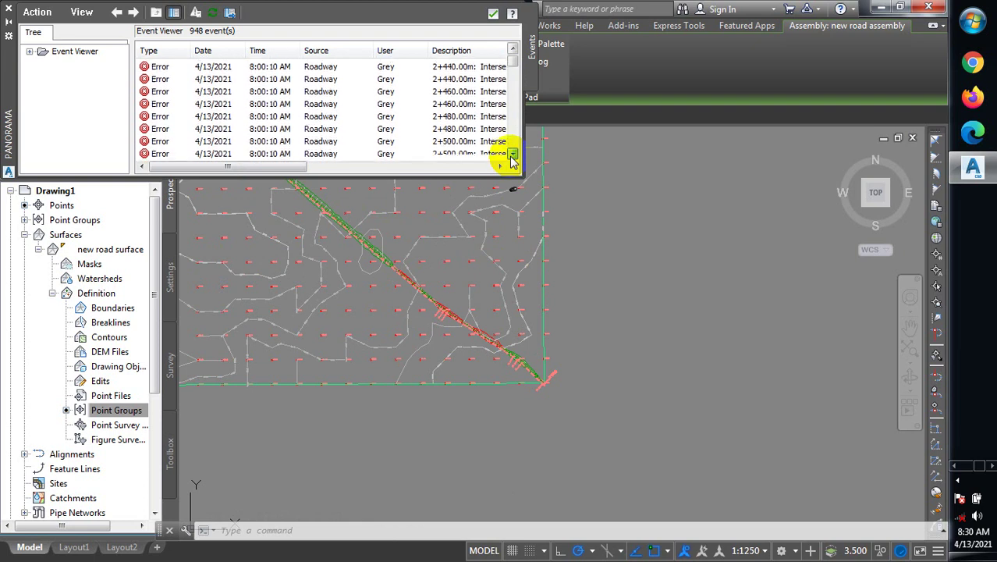
pyautogui.click(512, 155)
pyautogui.moveTo(511, 72); pyautogui.dragTo(460, 31)
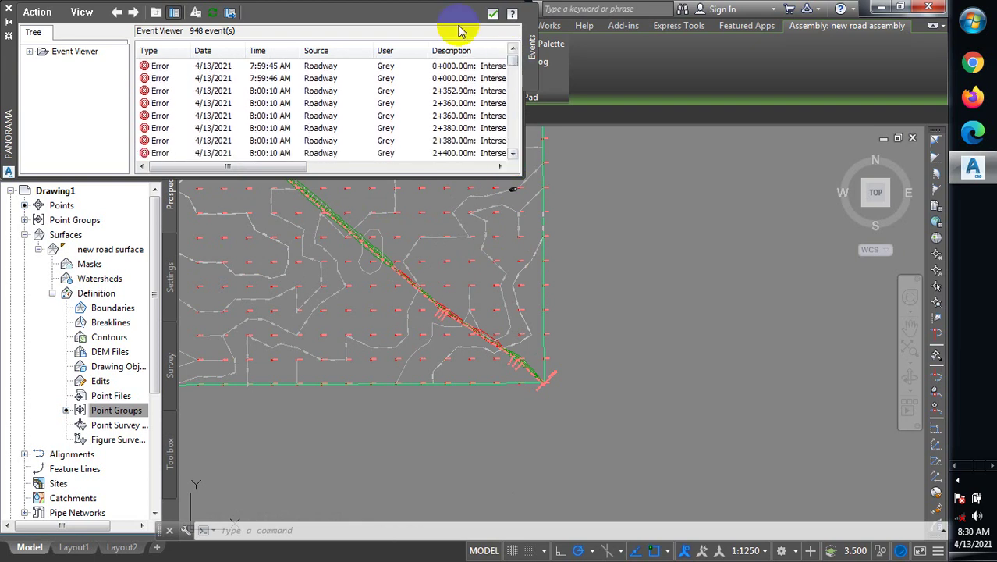
pyautogui.click(493, 14)
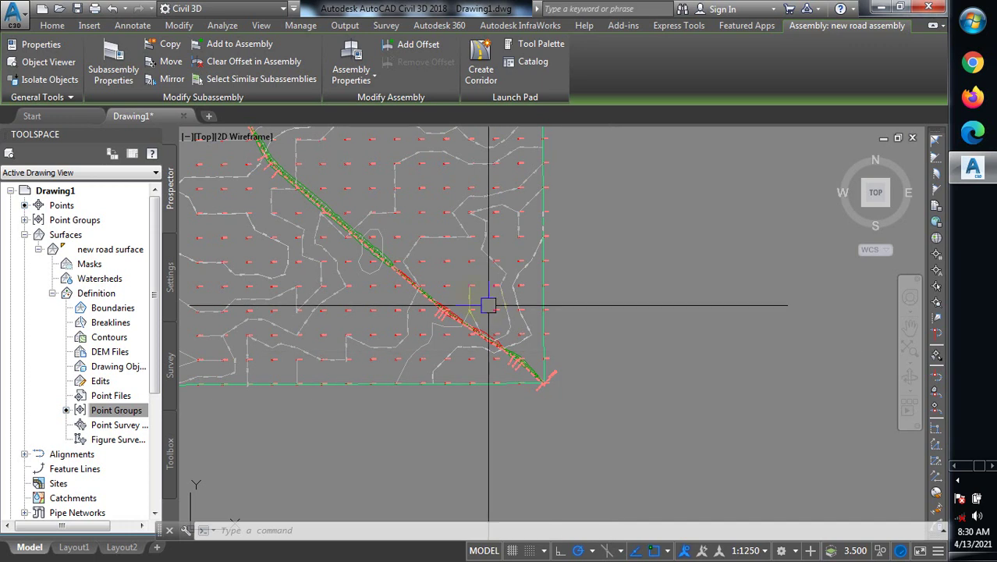
# Step: Examine the rebuilt corridor's feature lines and daylight edges around stations 0+650 to 0+750
pyautogui.scroll(6, 485, 305)
pyautogui.scroll(2, 466, 326)
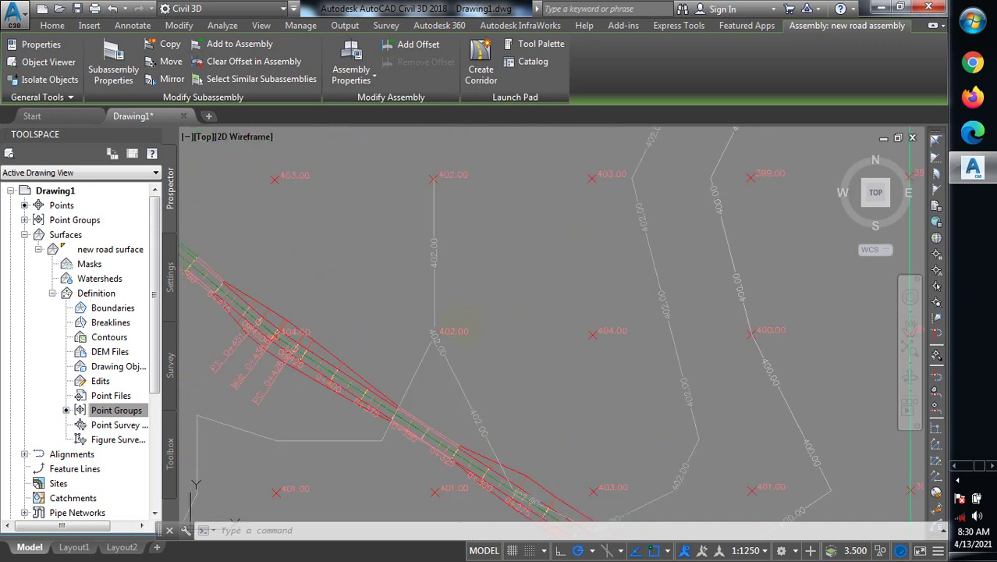
pyautogui.scroll(-4, 419, 364)
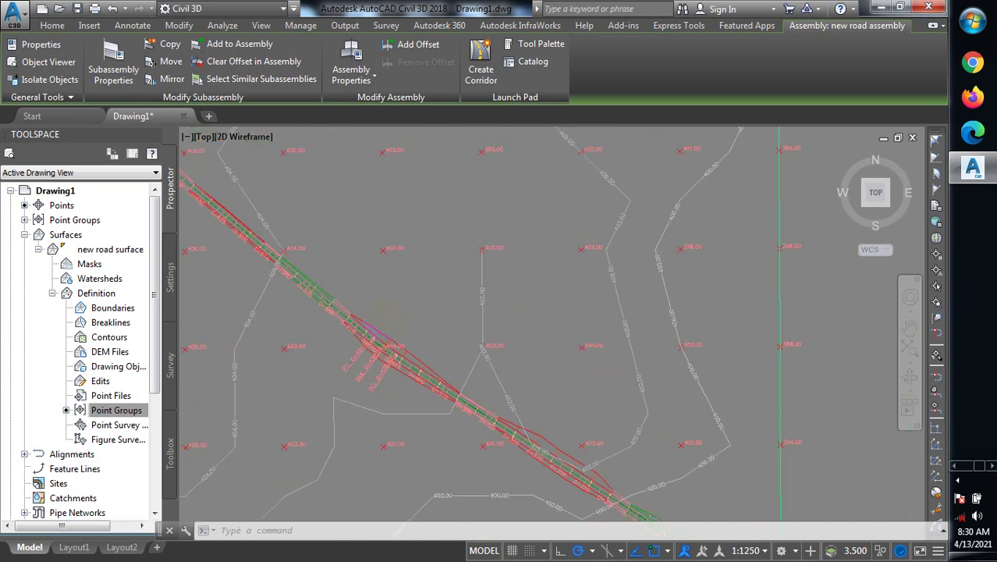
pyautogui.scroll(5, 309, 213)
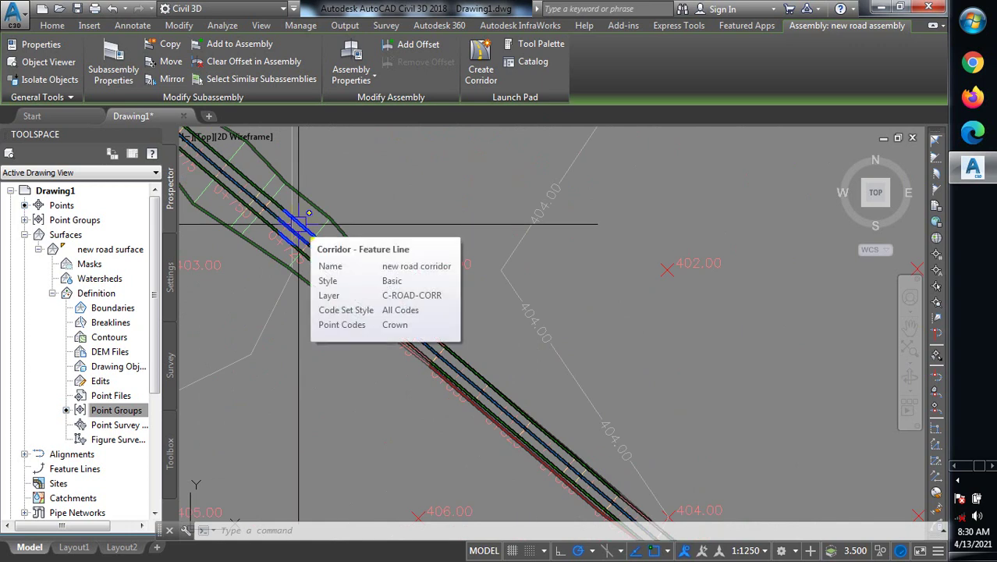
pyautogui.scroll(2, 297, 224)
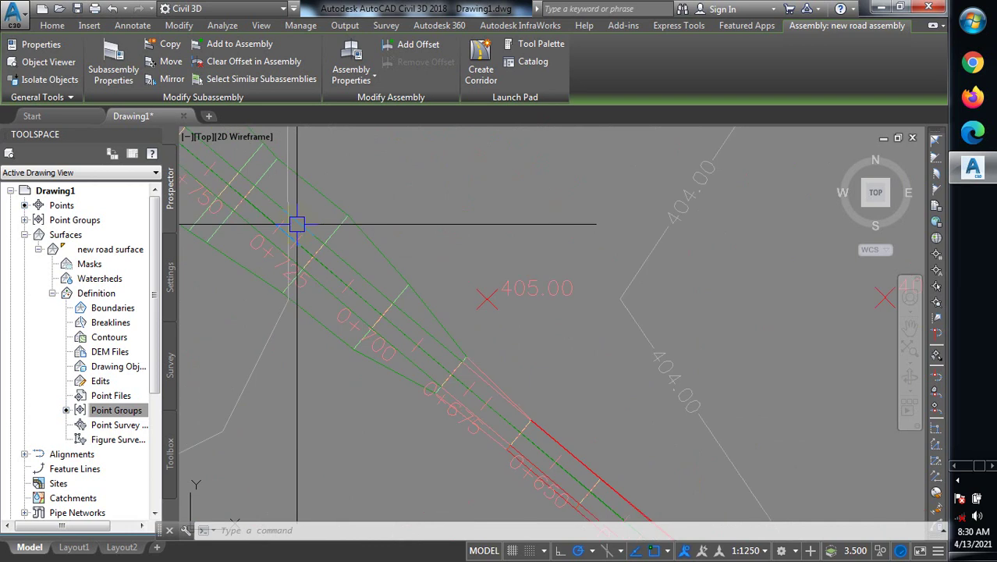